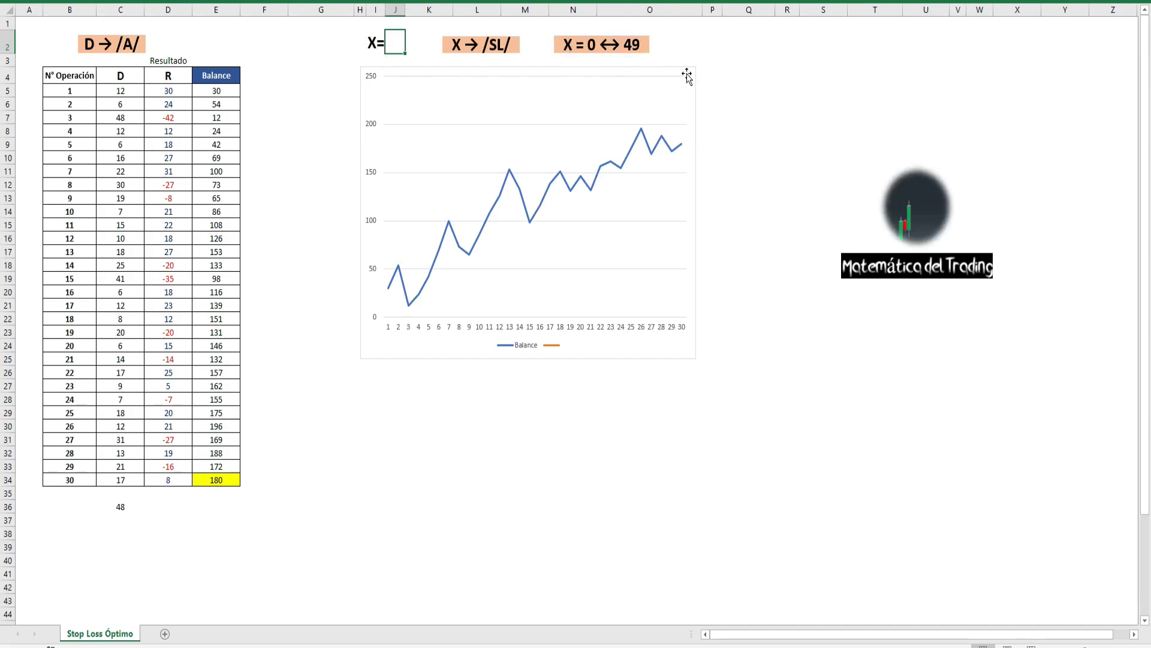
- Add the column header "T(x)" in cell F4, beside the Balance column
click(264, 78)
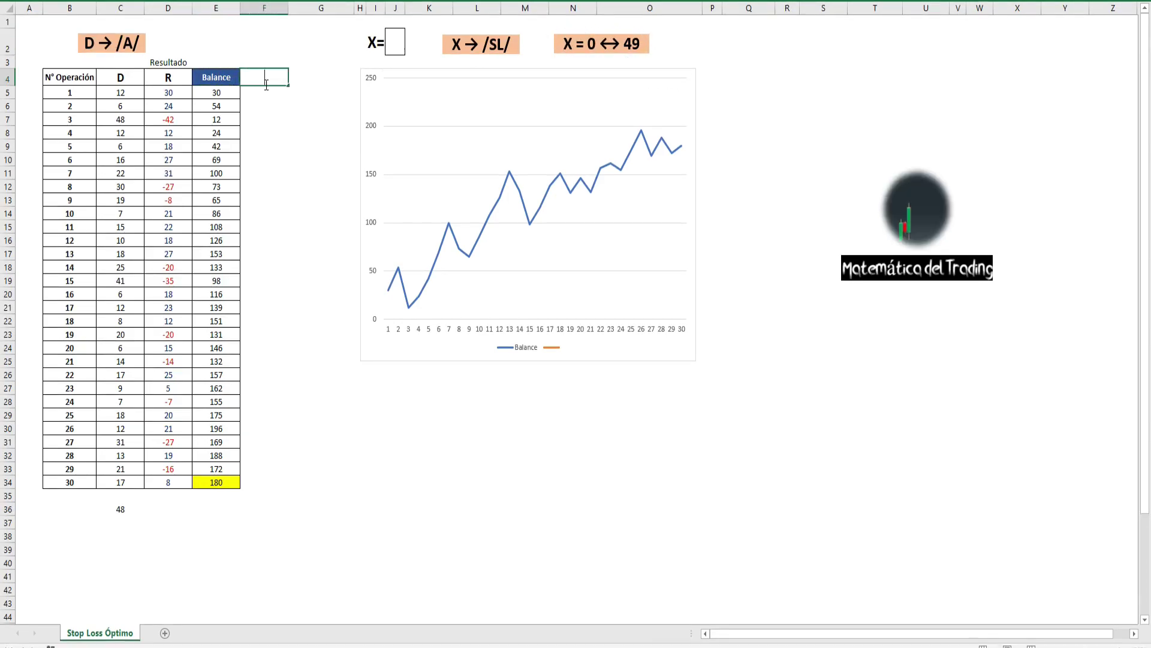
text(T(x))
key(Return)
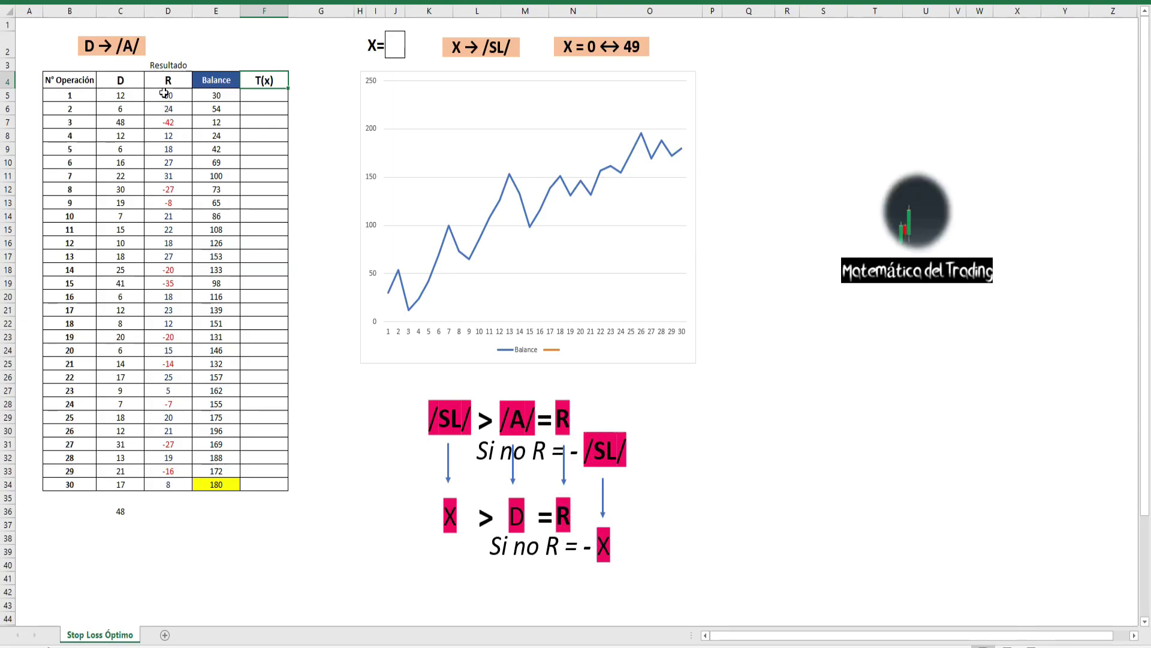
drag(164, 93, 162, 112)
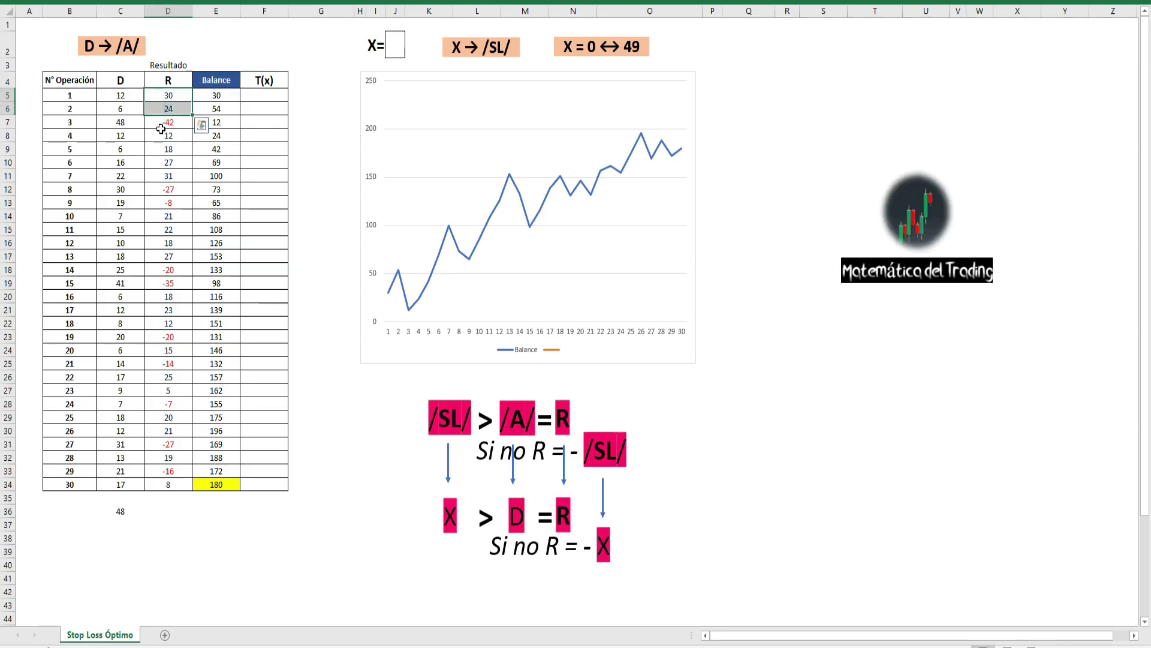
click(161, 125)
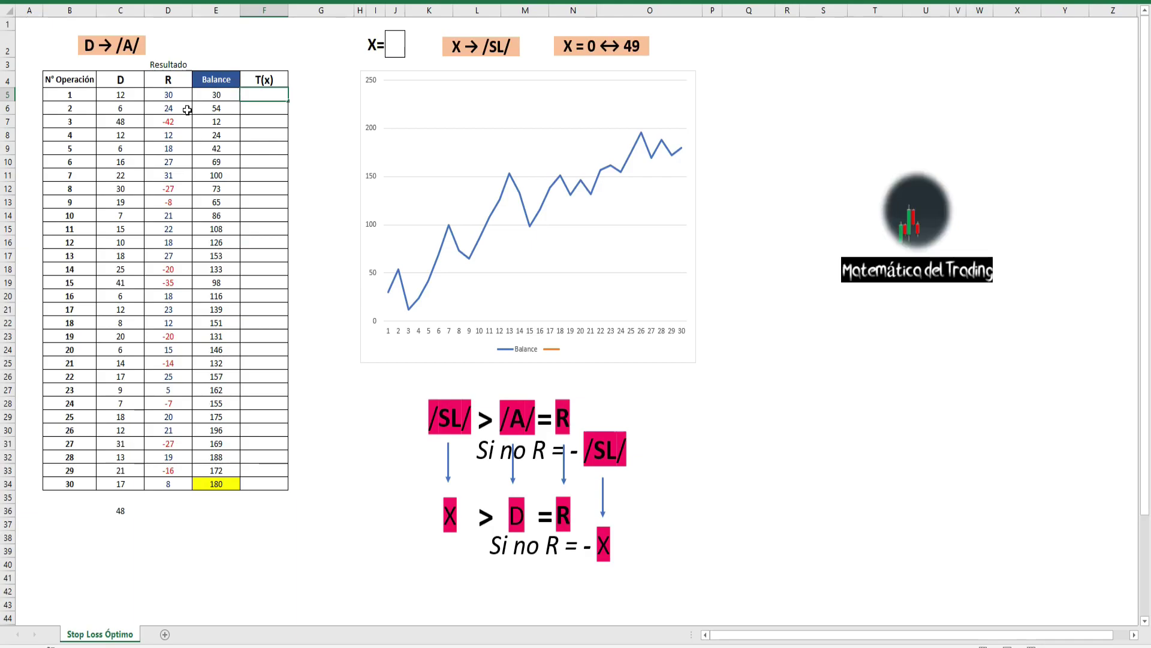
- Enter the formula =SI(J2>C5;D5;-J2) in F5 to apply the stop-loss X to the first operation
text(=)
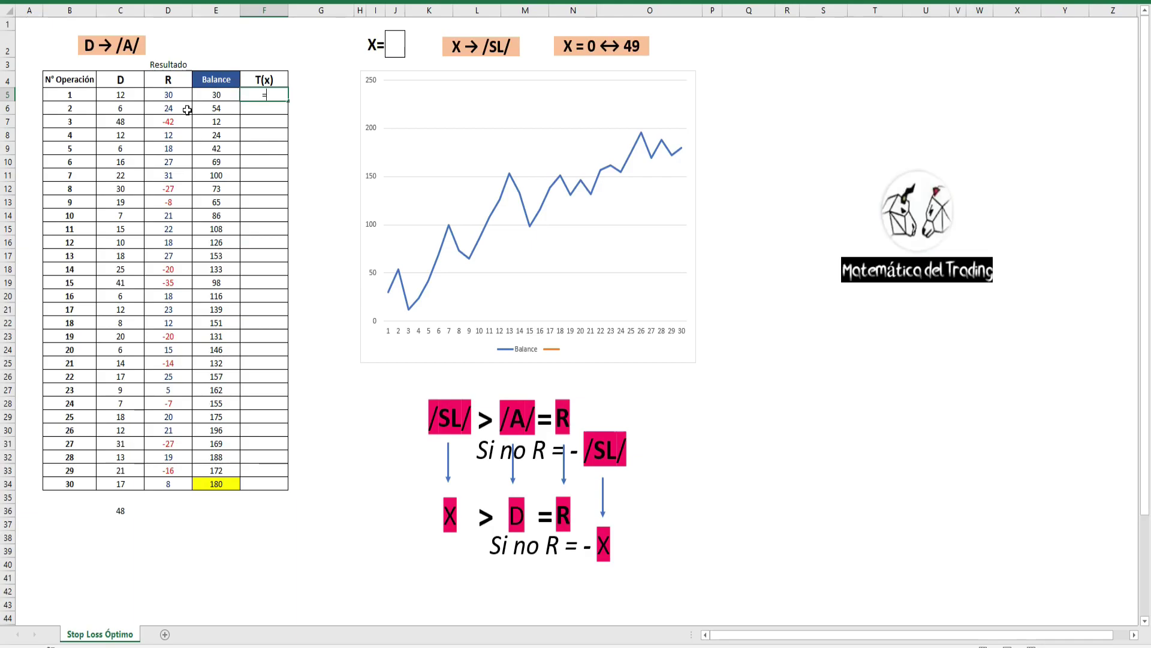
text(SI()
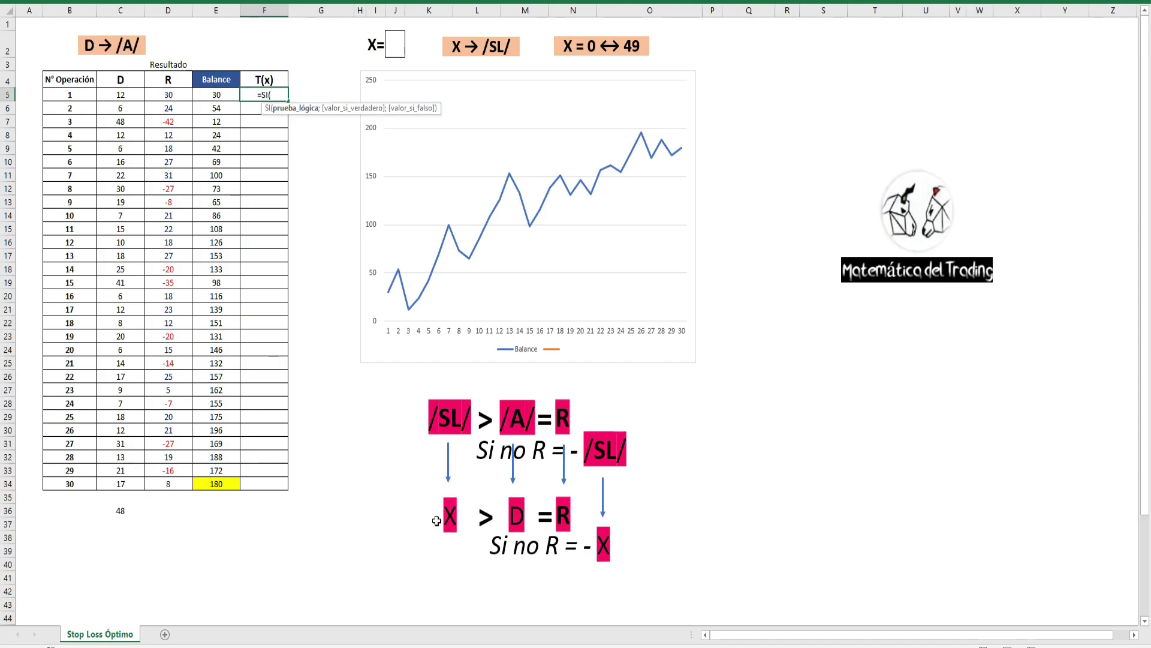
click(400, 52)
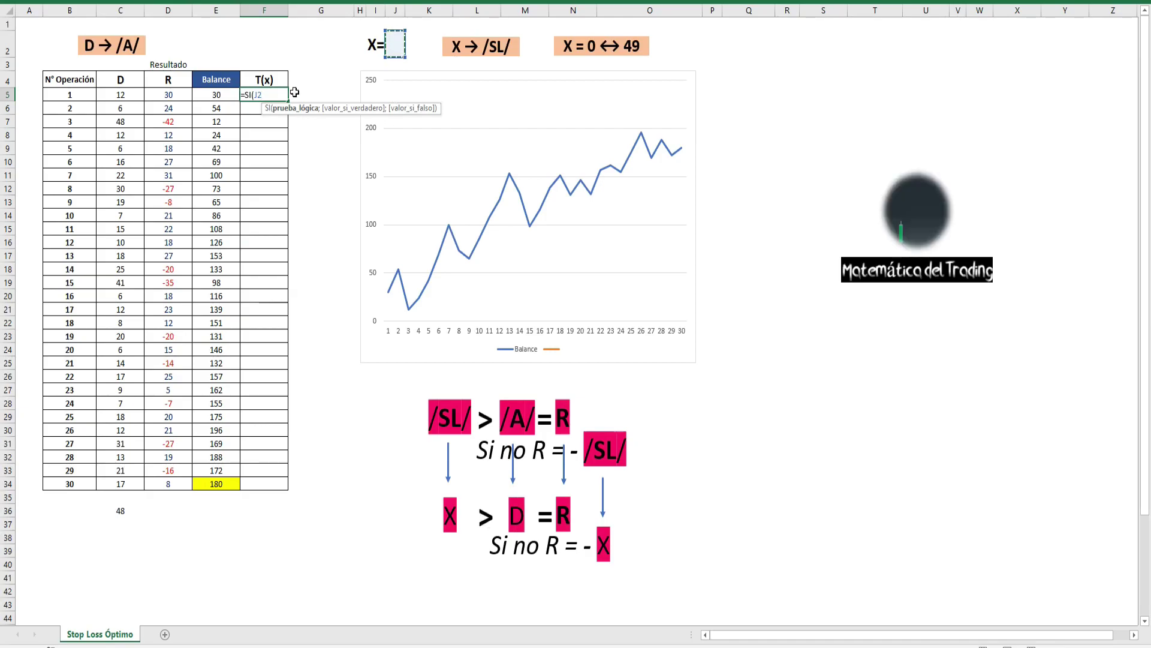
text(>)
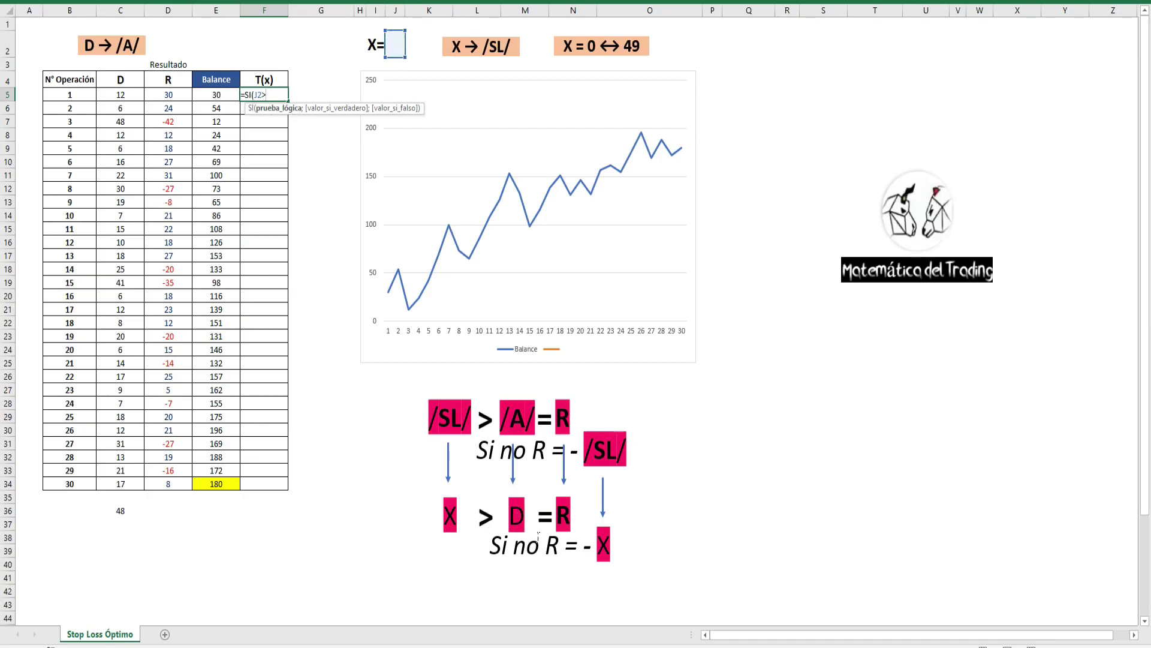
click(120, 96)
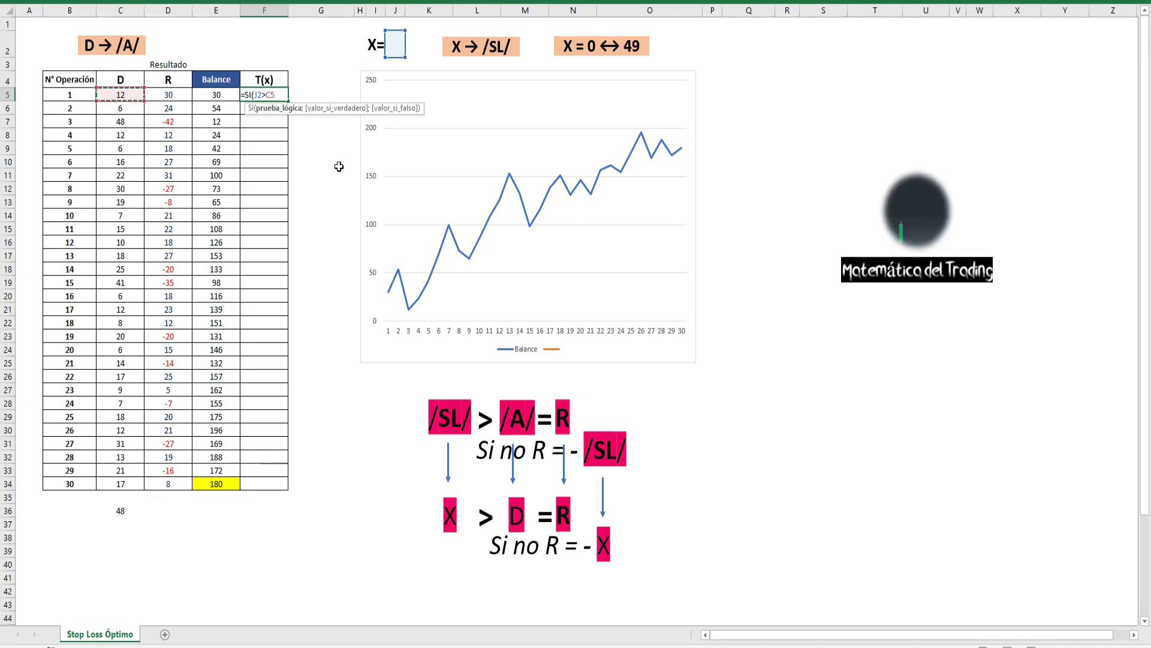
text(;)
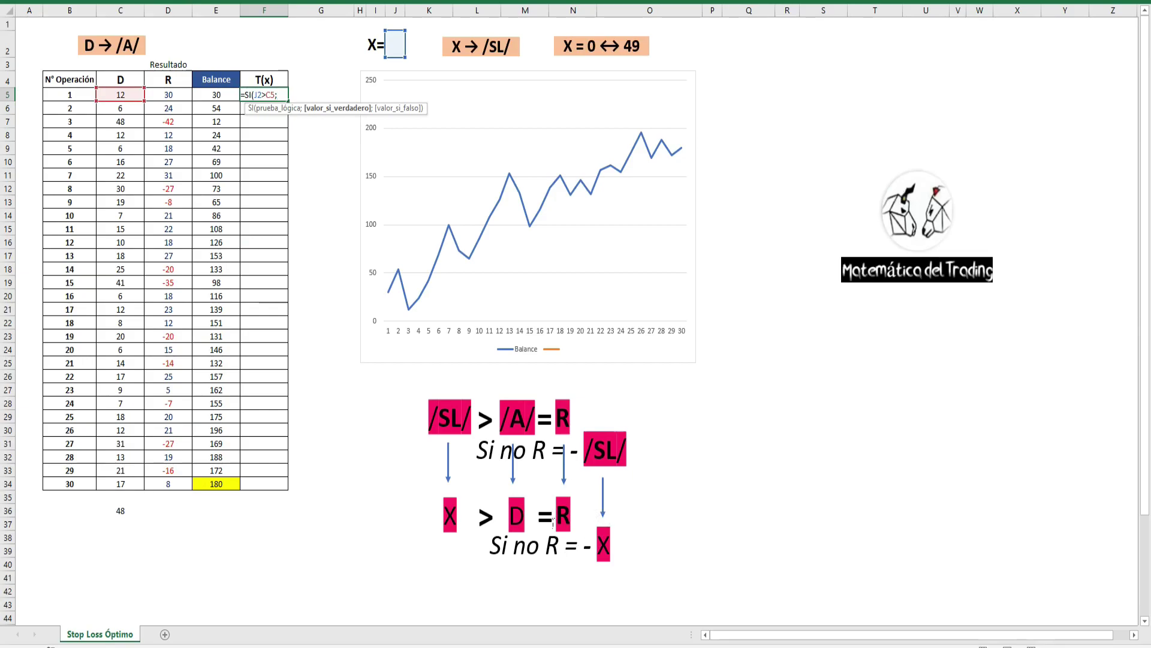
click(169, 97)
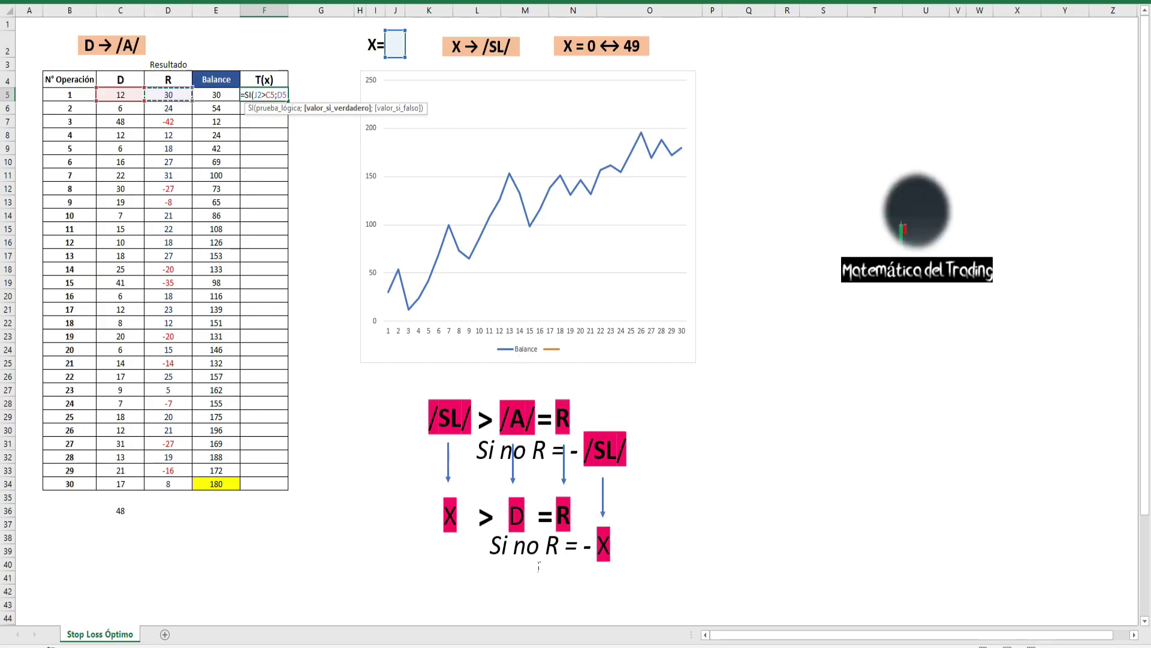
text(;)
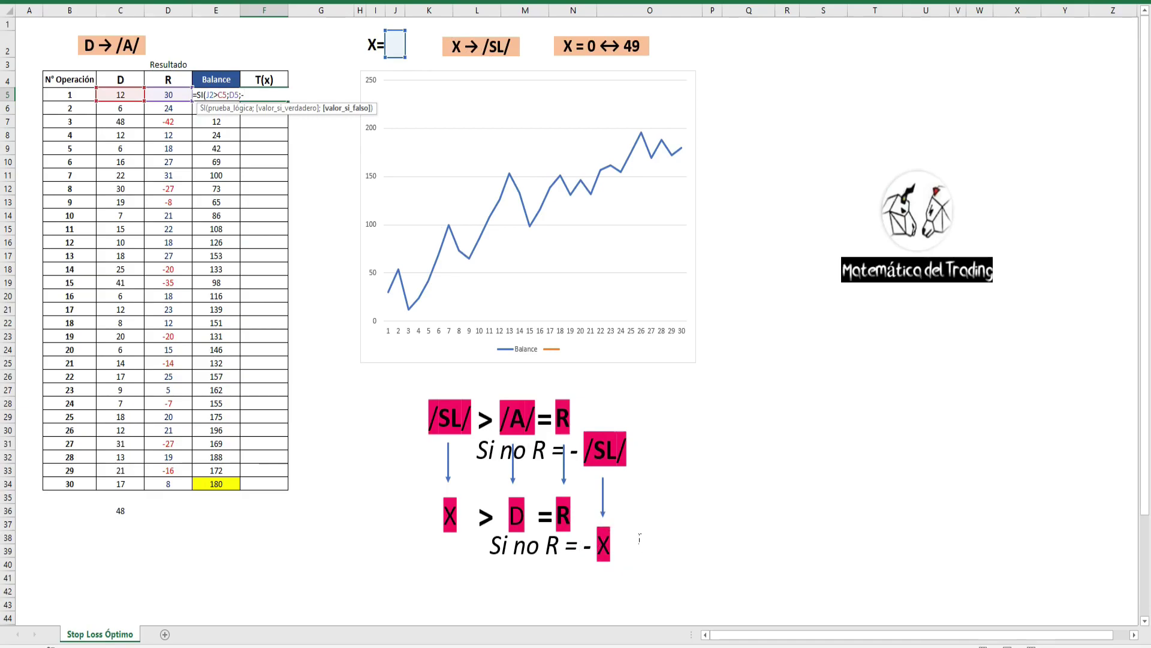
text(-)
click(398, 48)
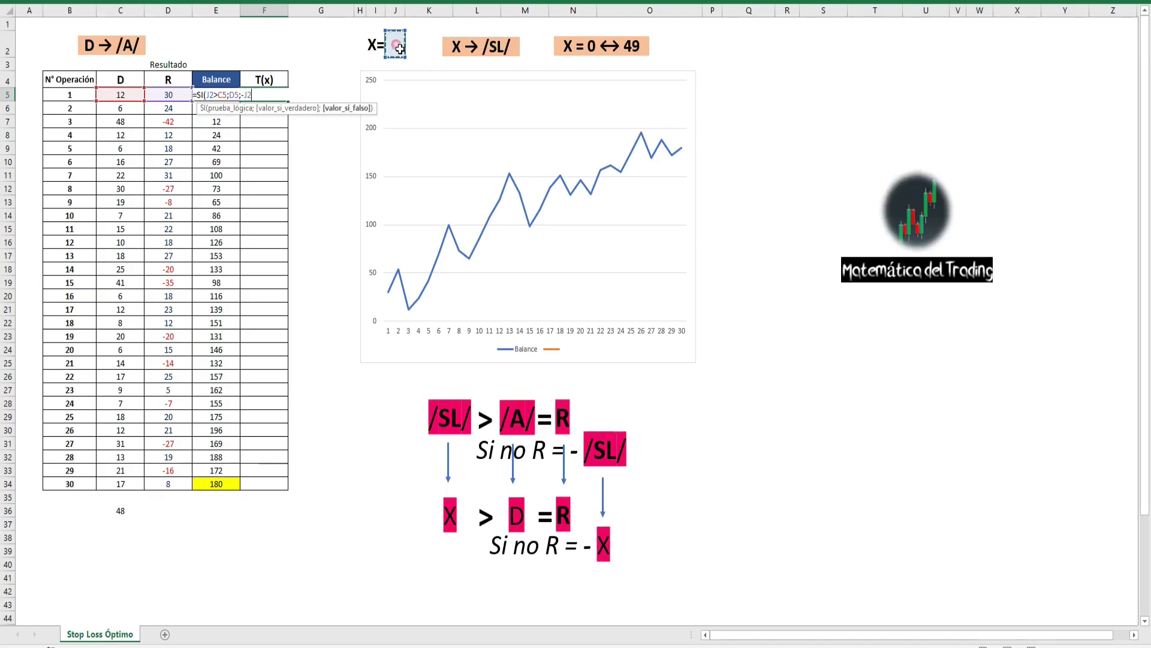
text())
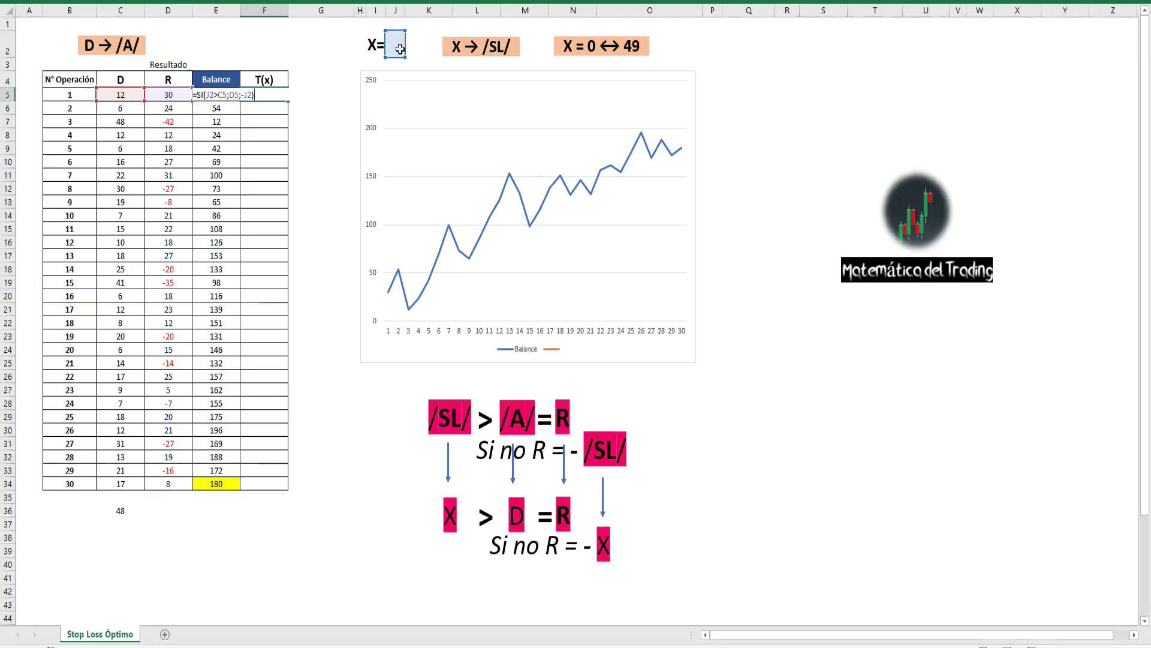
key(Return)
key(Up)
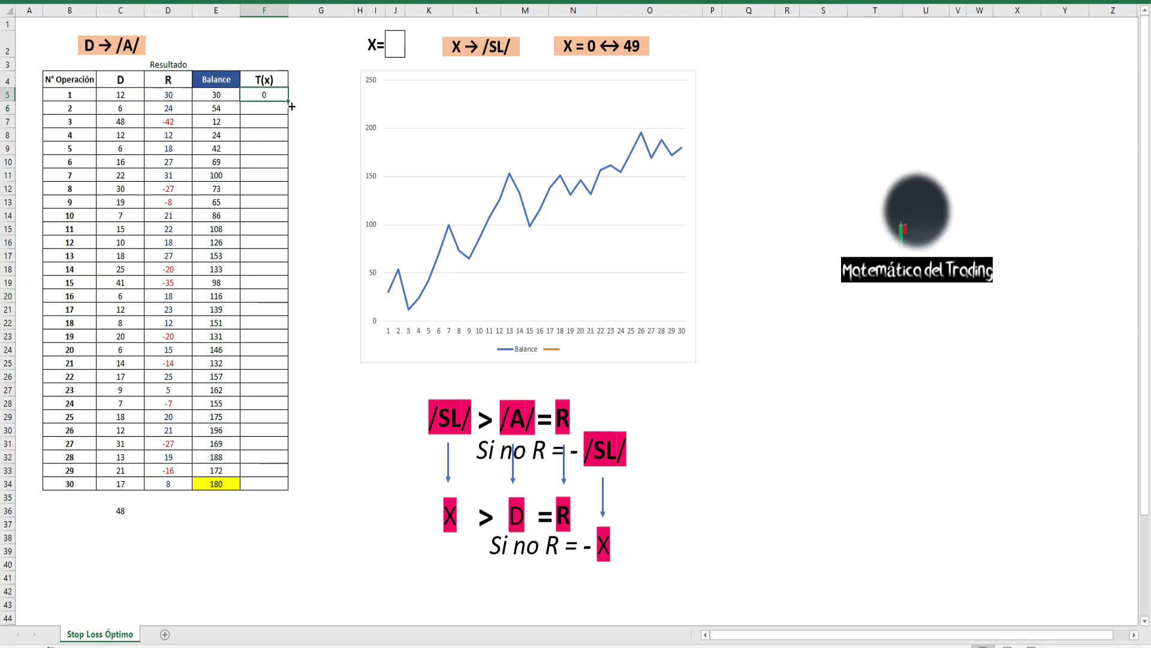
- Make both J2 references in the F5 formula absolute ($J$2) and fill the formula down through F34
double_click(280, 98)
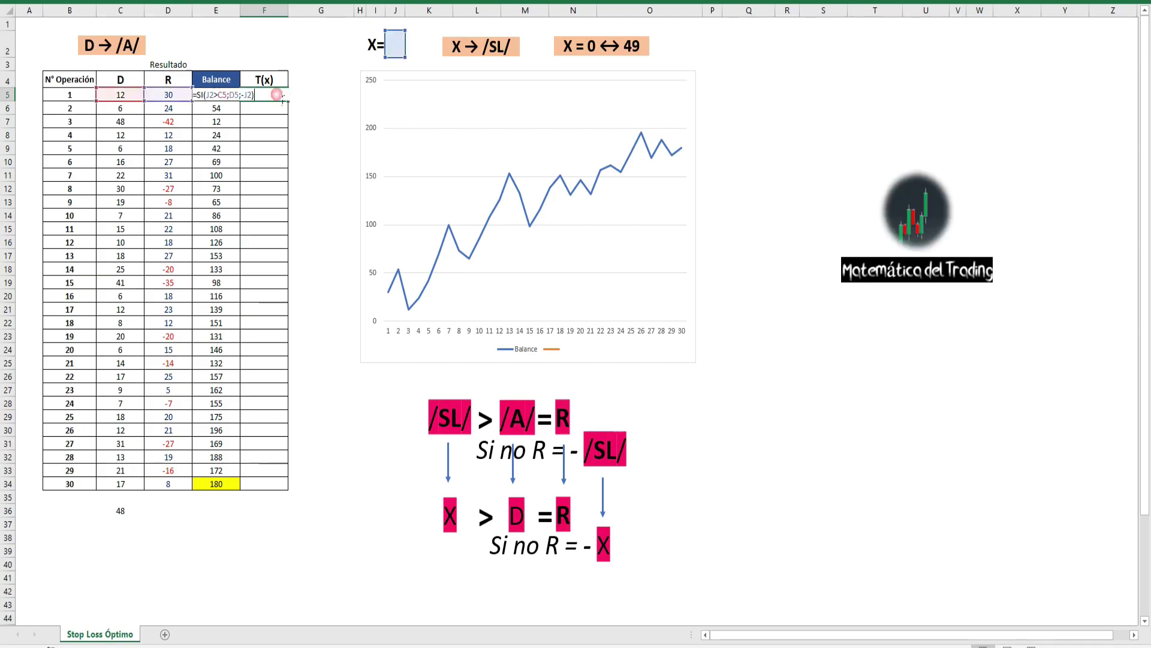
click(211, 95)
key(F4)
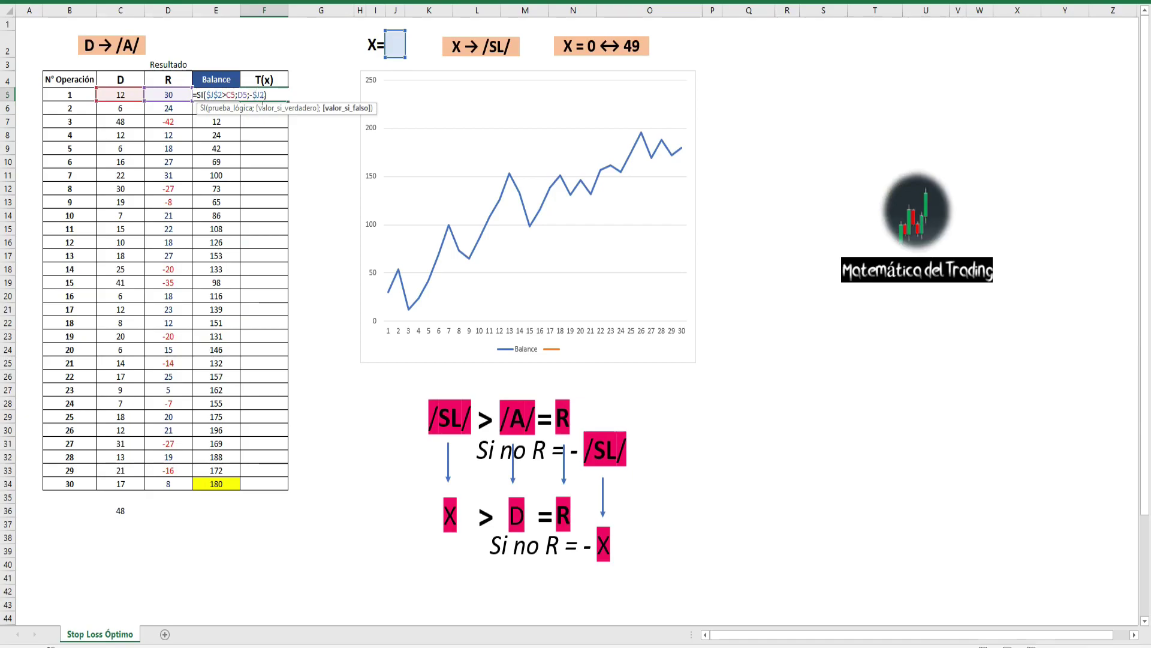
key(F4)
key(Return)
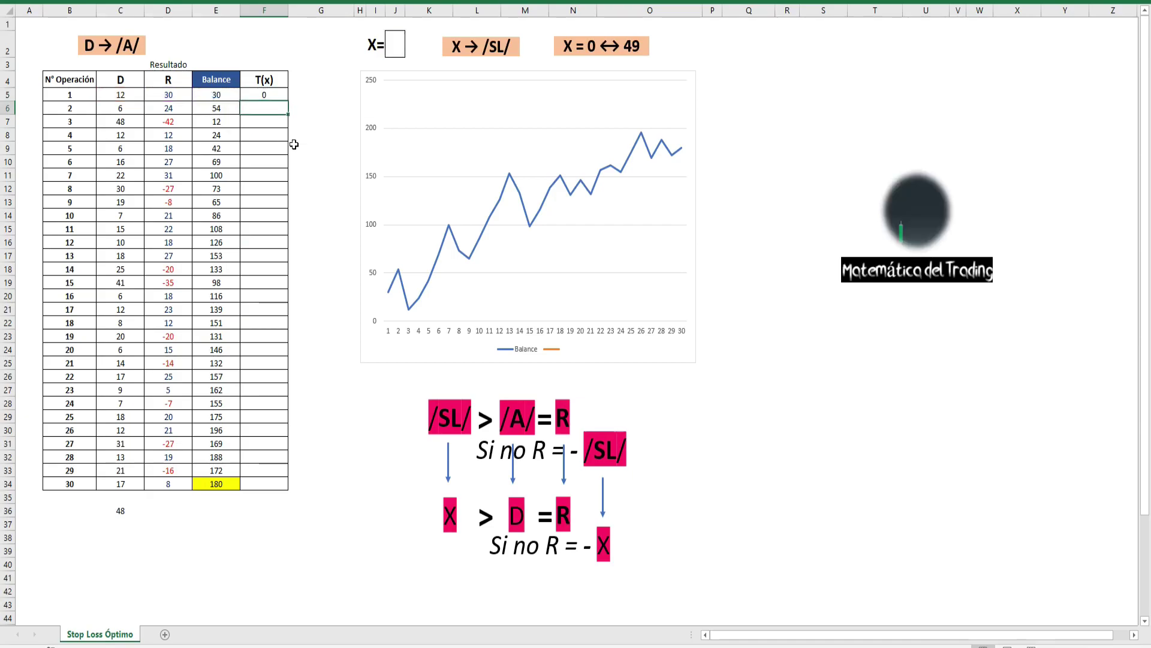
click(280, 99)
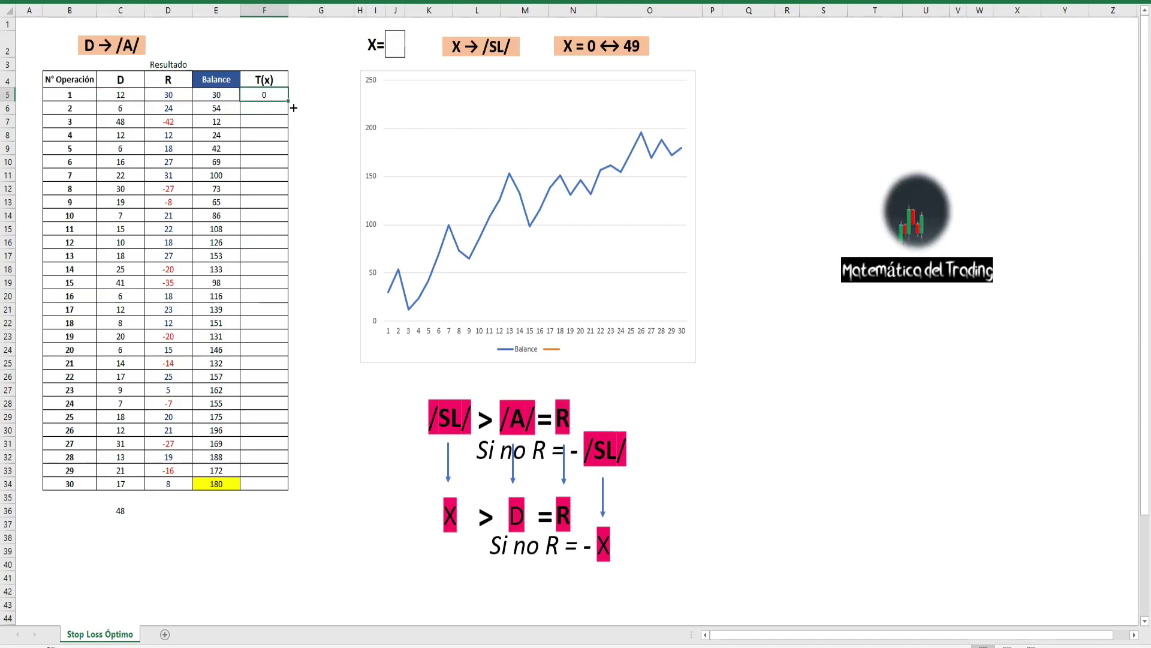
drag(294, 117, 294, 487)
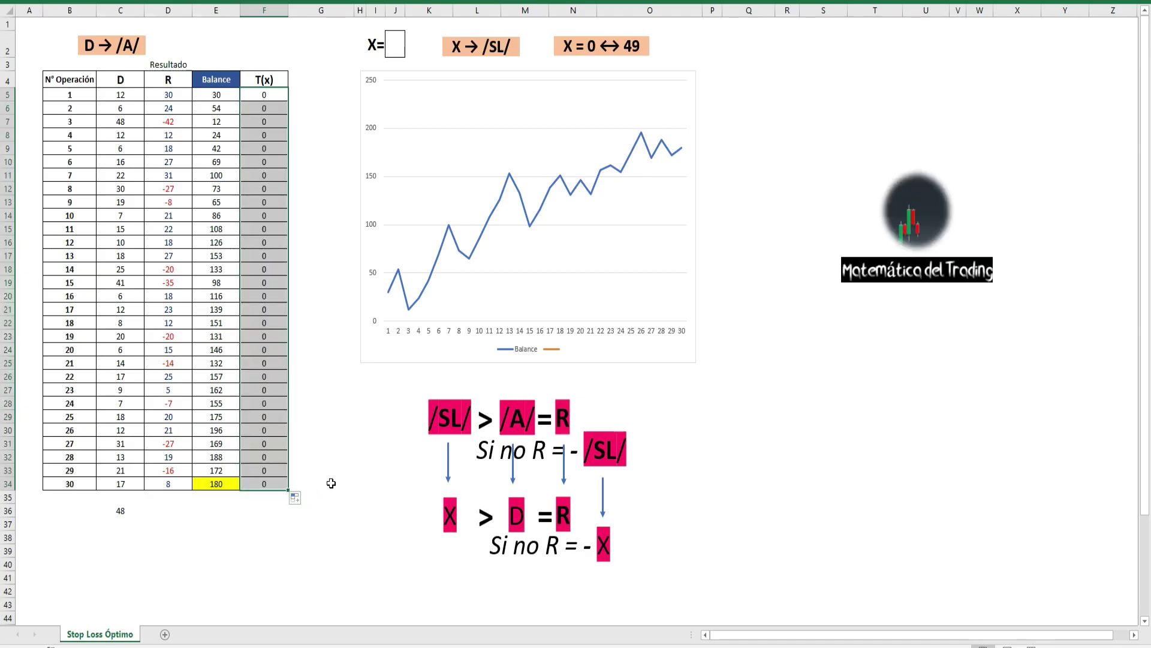
click(280, 84)
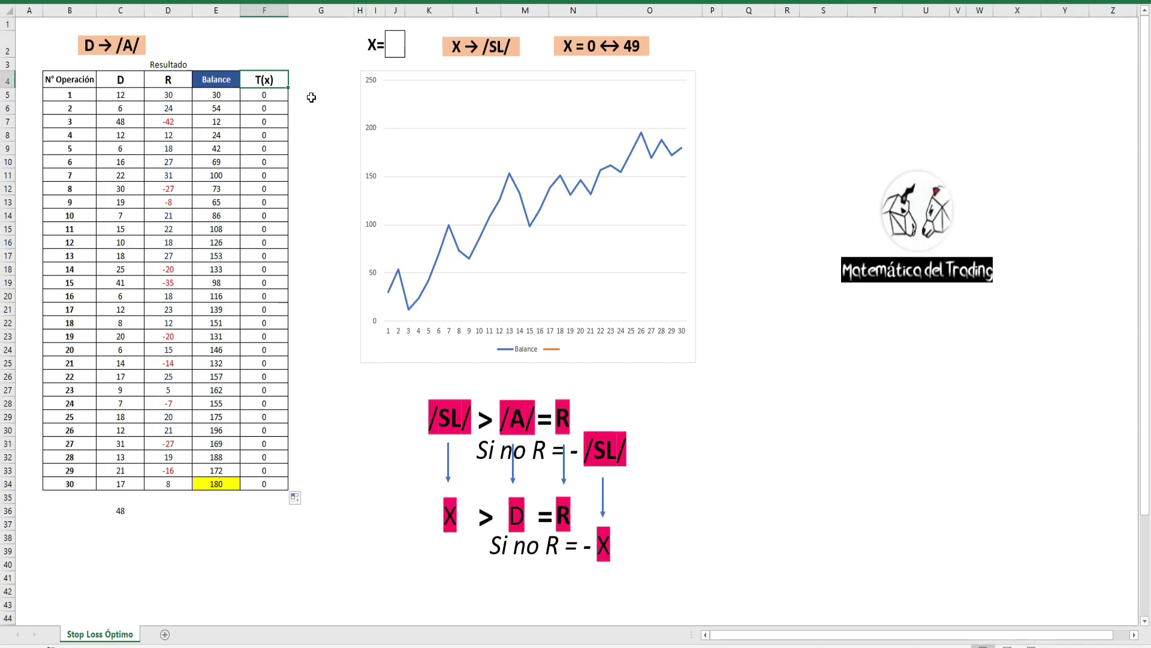
click(262, 100)
click(70, 108)
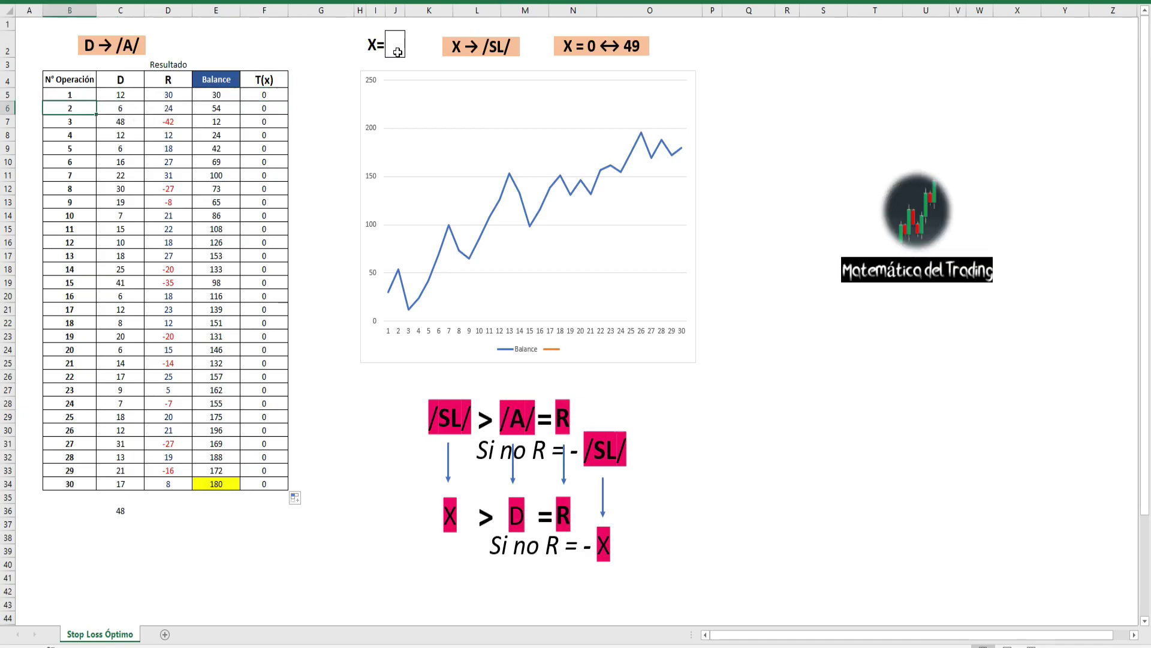
click(395, 49)
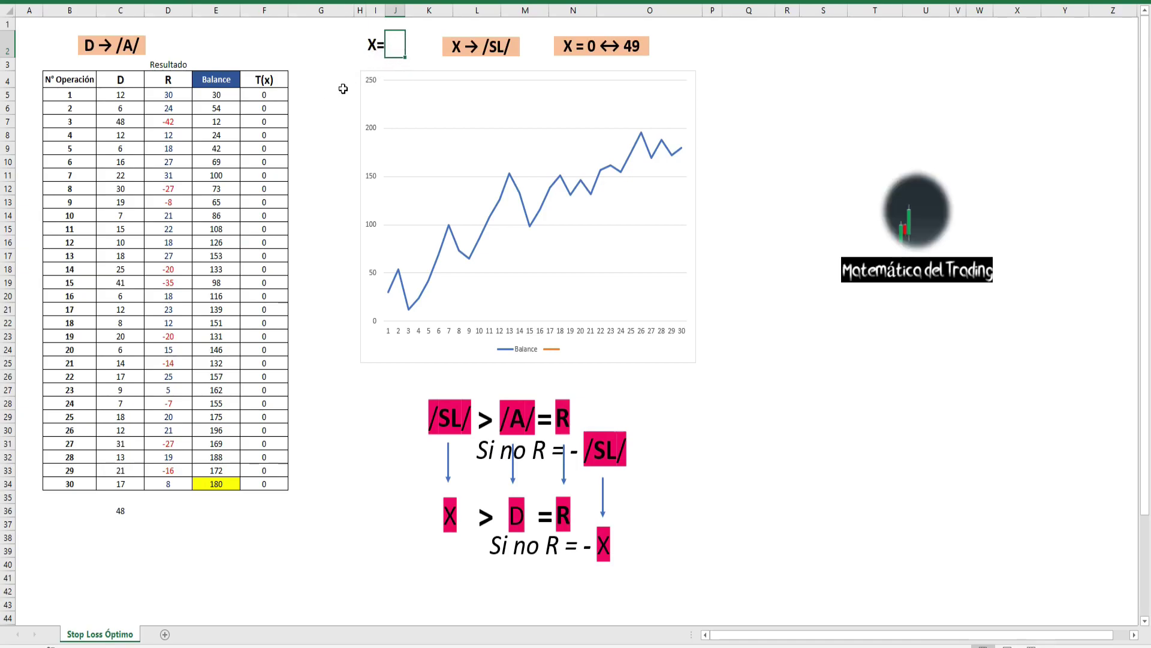
- Add the column header "Balance T(x)" in cell G4, beside the T(x) column
click(302, 84)
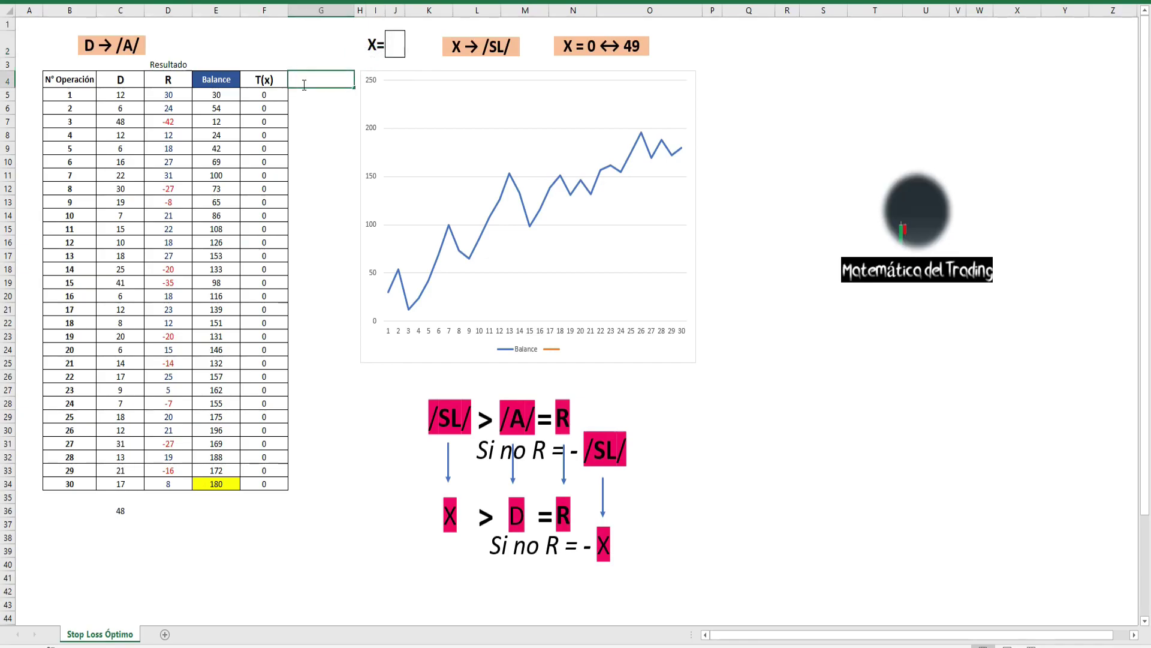
text(Balance T(x))
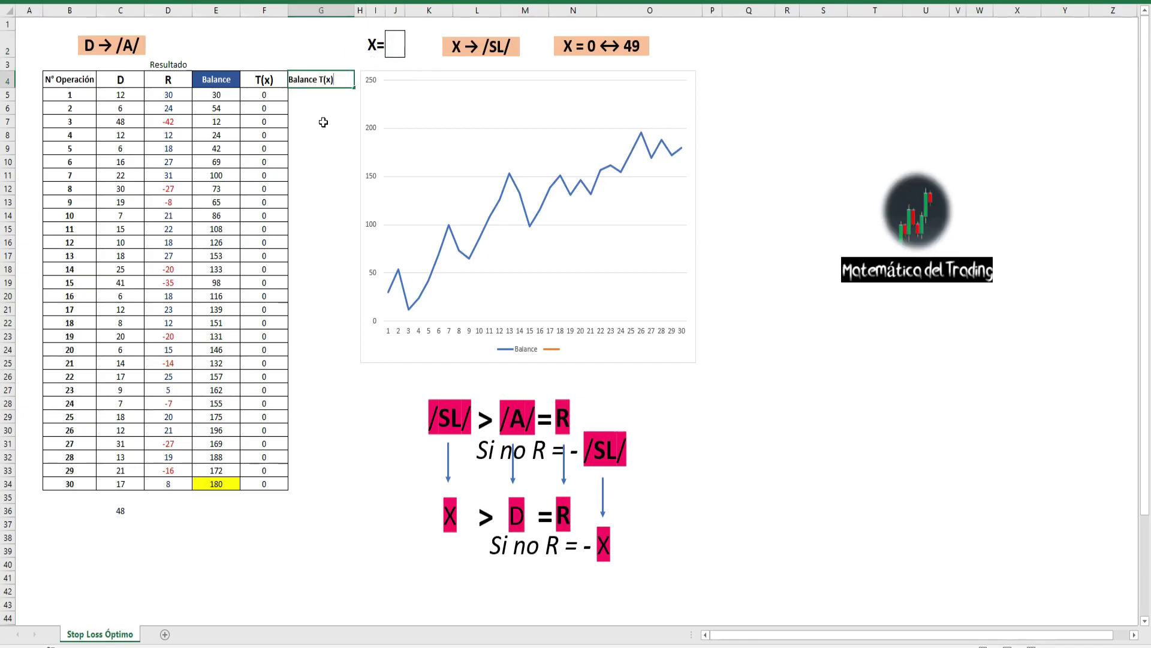
click(325, 96)
click(306, 82)
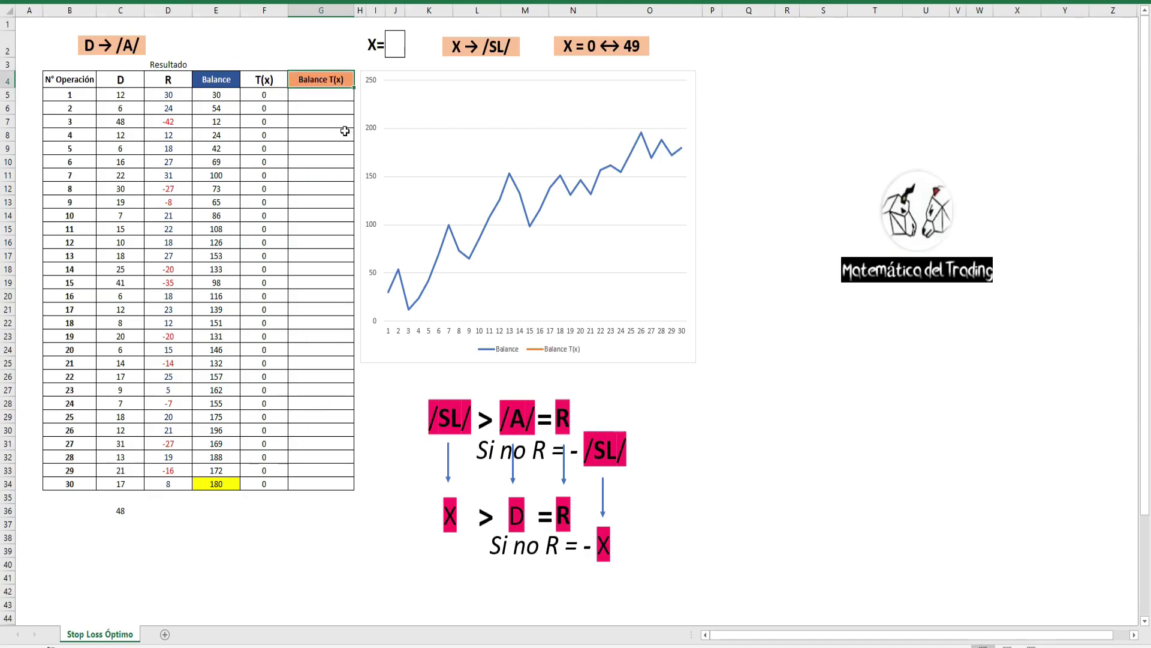
- Start the Balance T(x) column in G5 with a formula referencing the first T(x) value, =F5
double_click(328, 100)
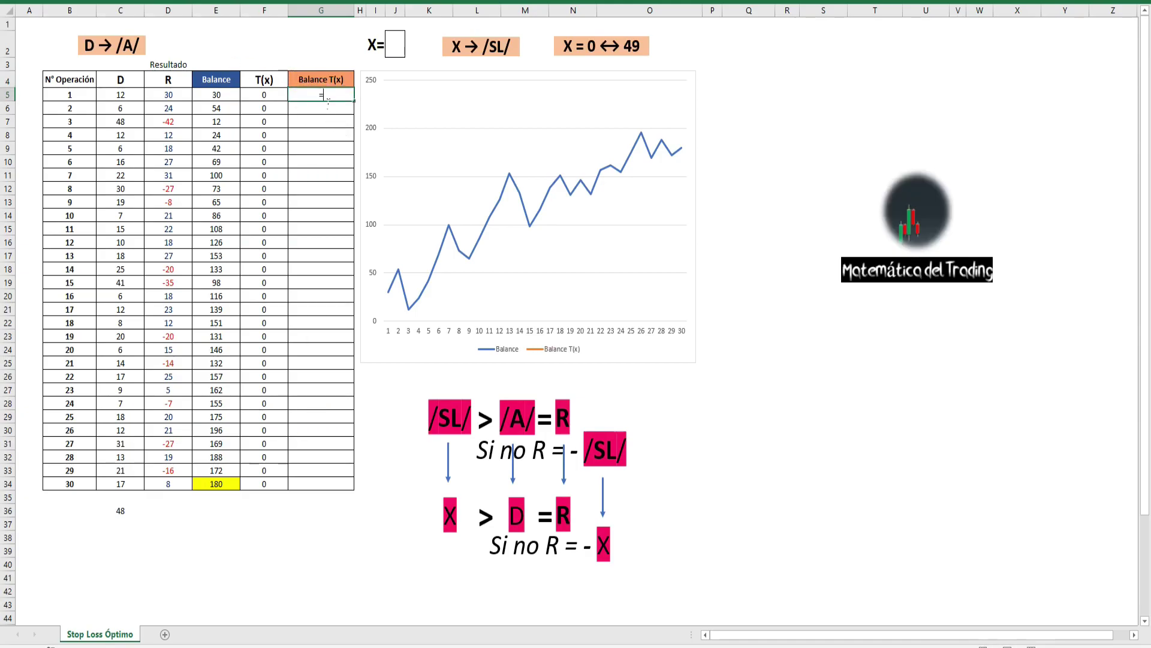
text(=)
click(268, 96)
key(Return)
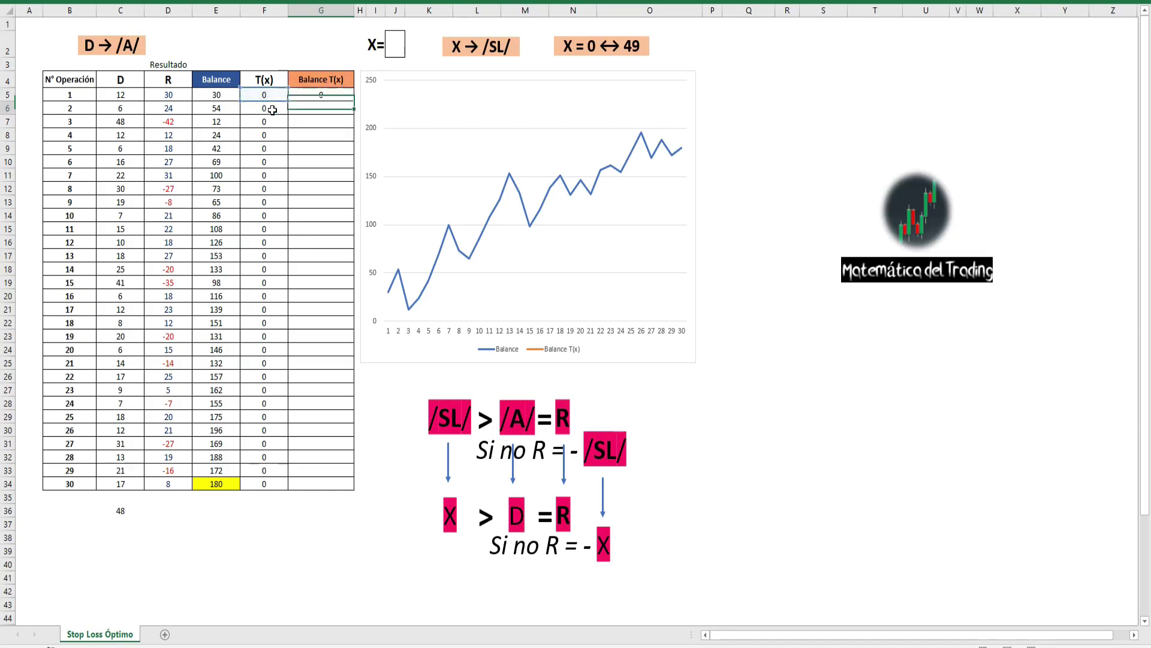
- Enter the running balance formula =G5+F6 in G6, adding the second T(x) value to the previous balance
double_click(312, 113)
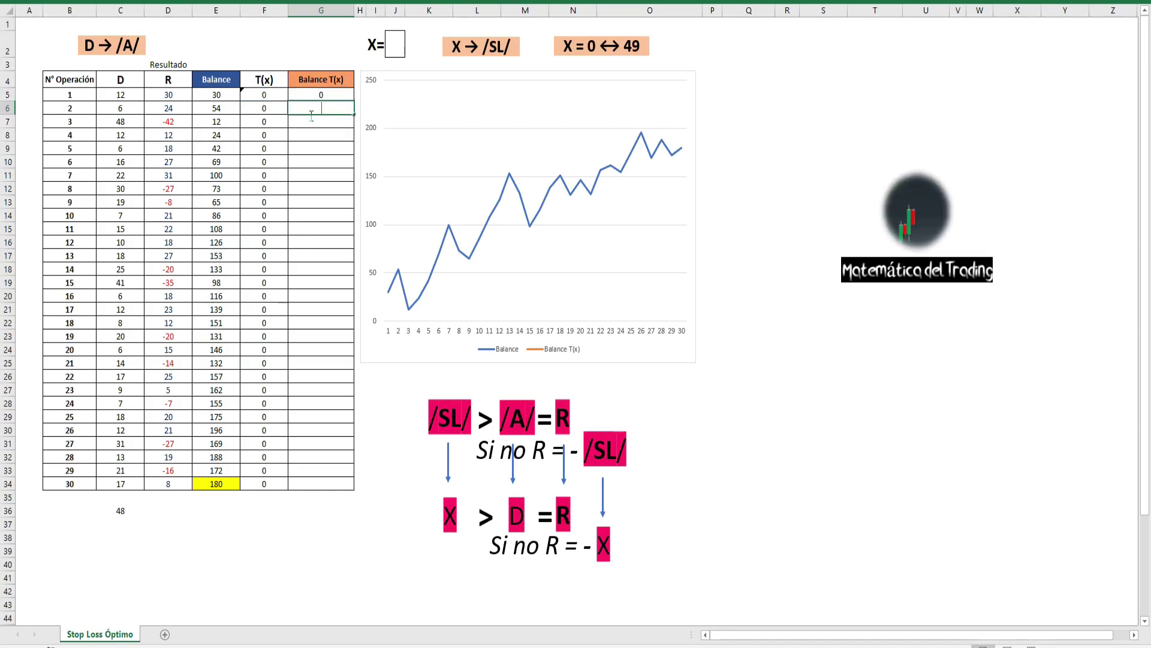
text(=)
click(318, 96)
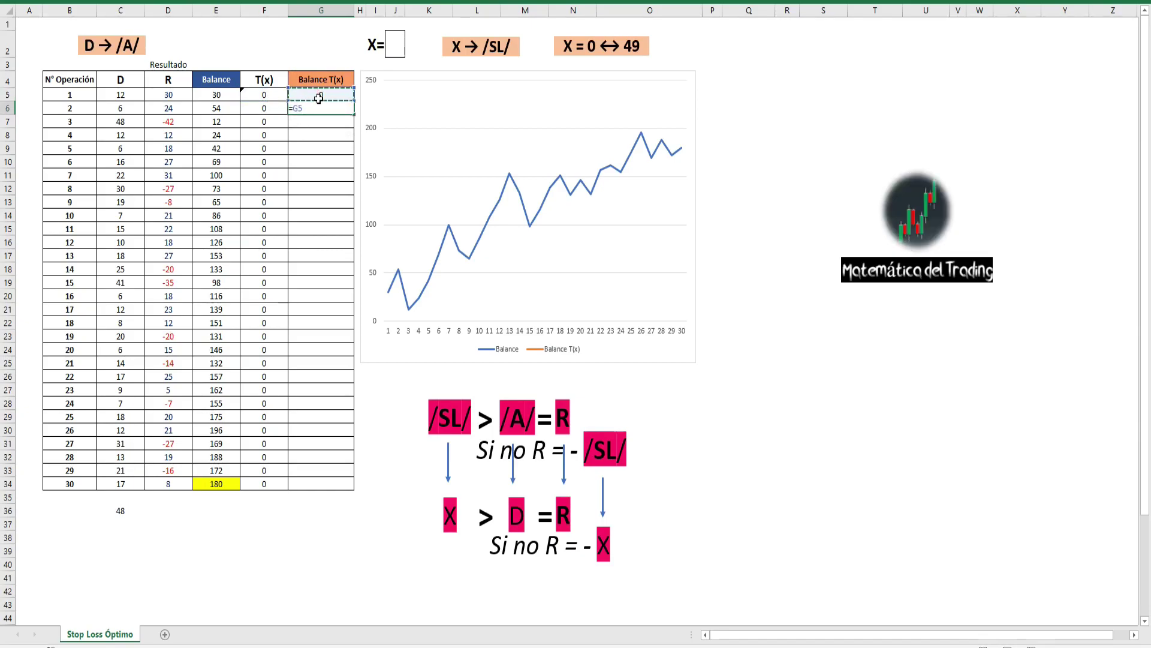
text(+)
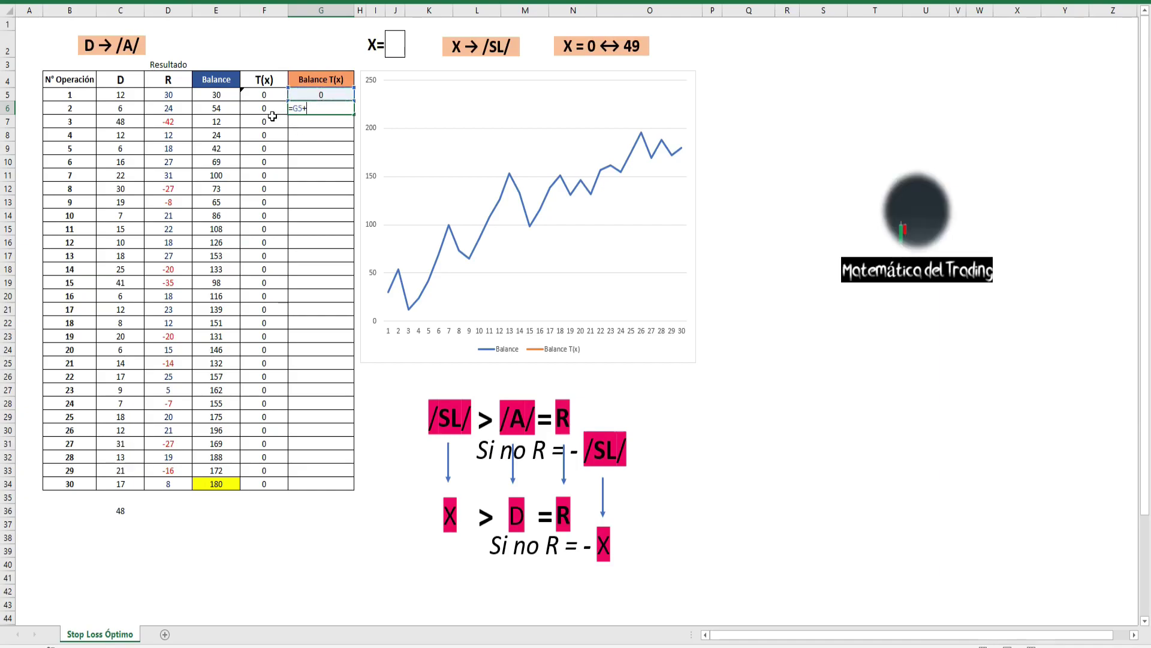
click(267, 110)
key(Return)
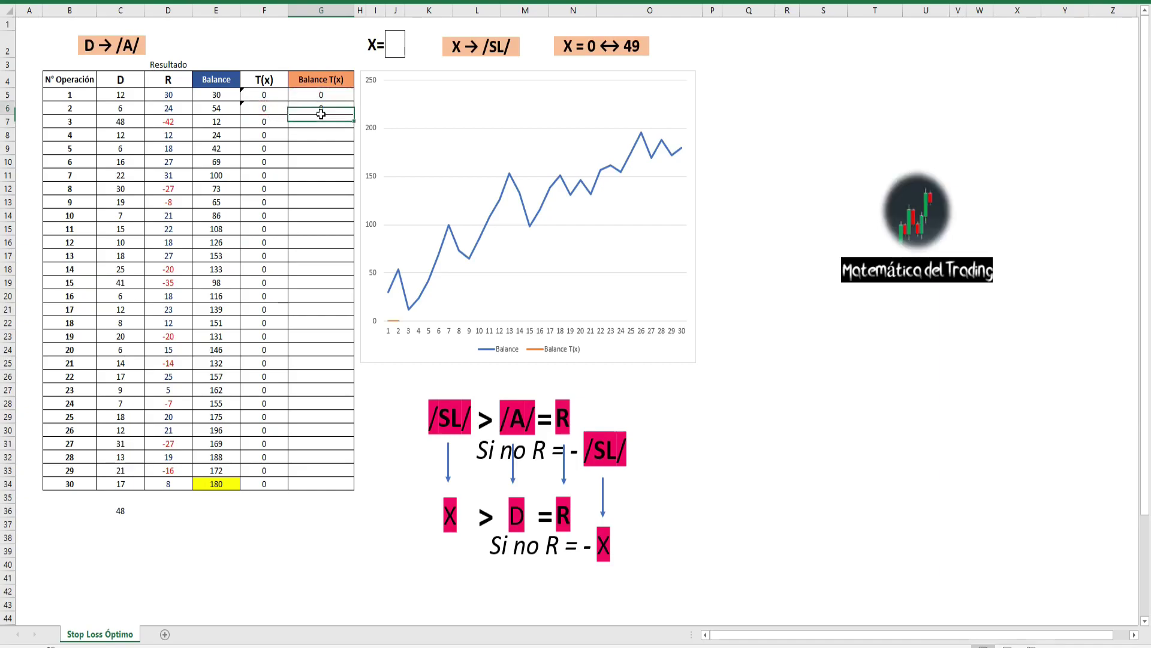
- Fill the running balance formula from G6 down through G34 and select the X input cell J2
drag(354, 122, 362, 487)
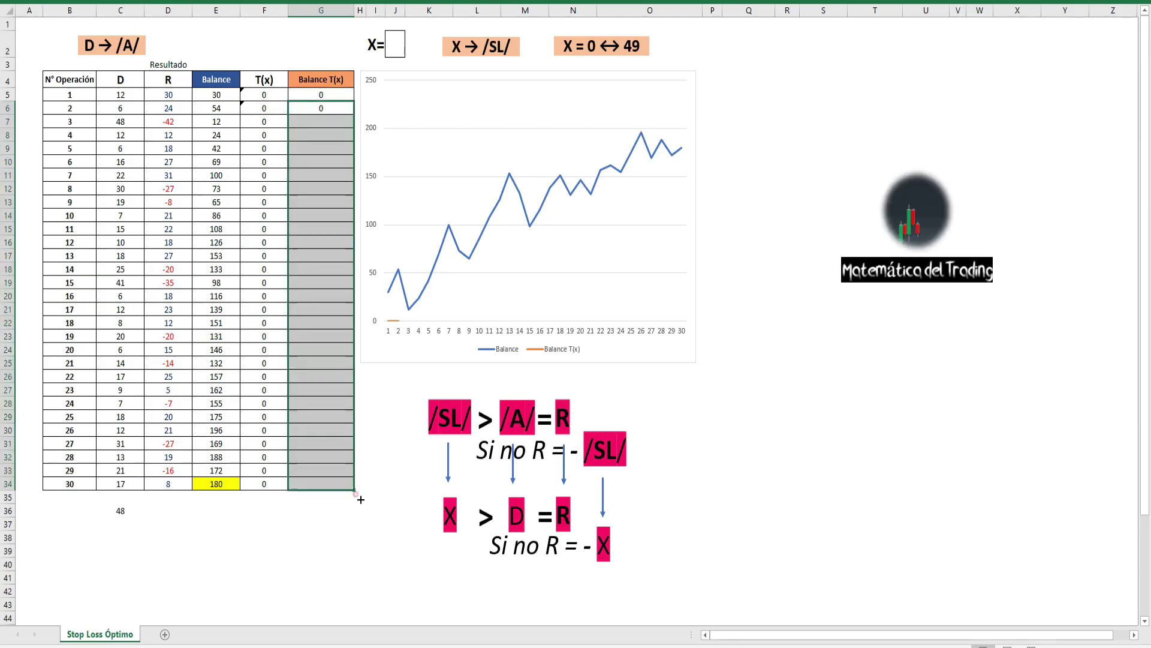
click(325, 488)
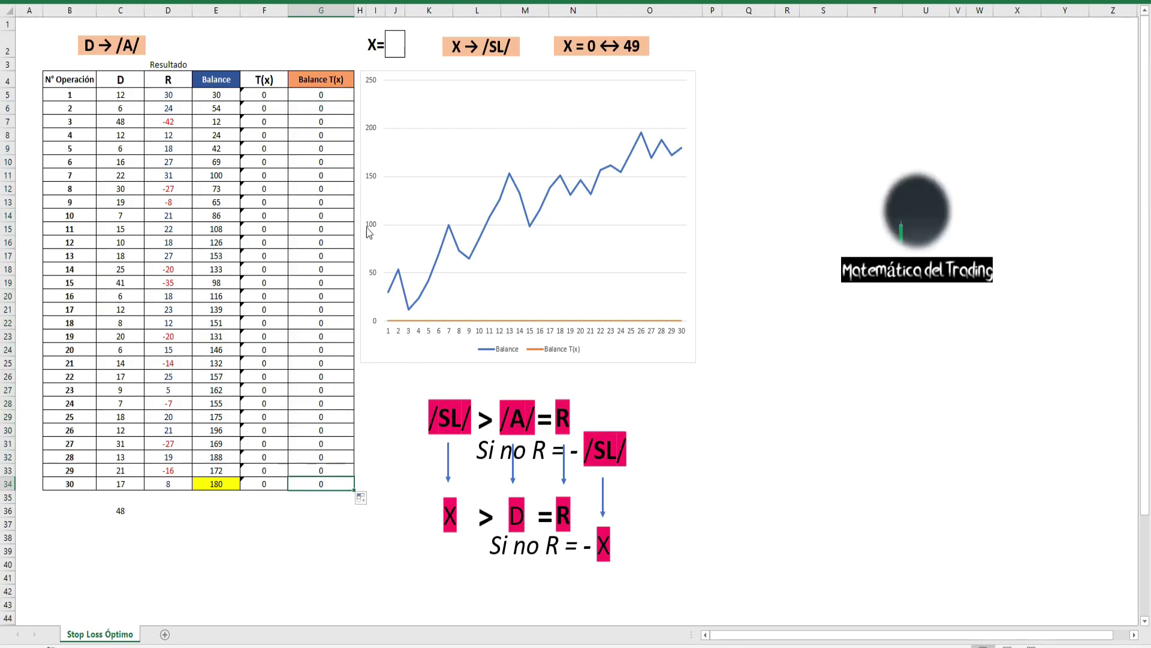
click(394, 49)
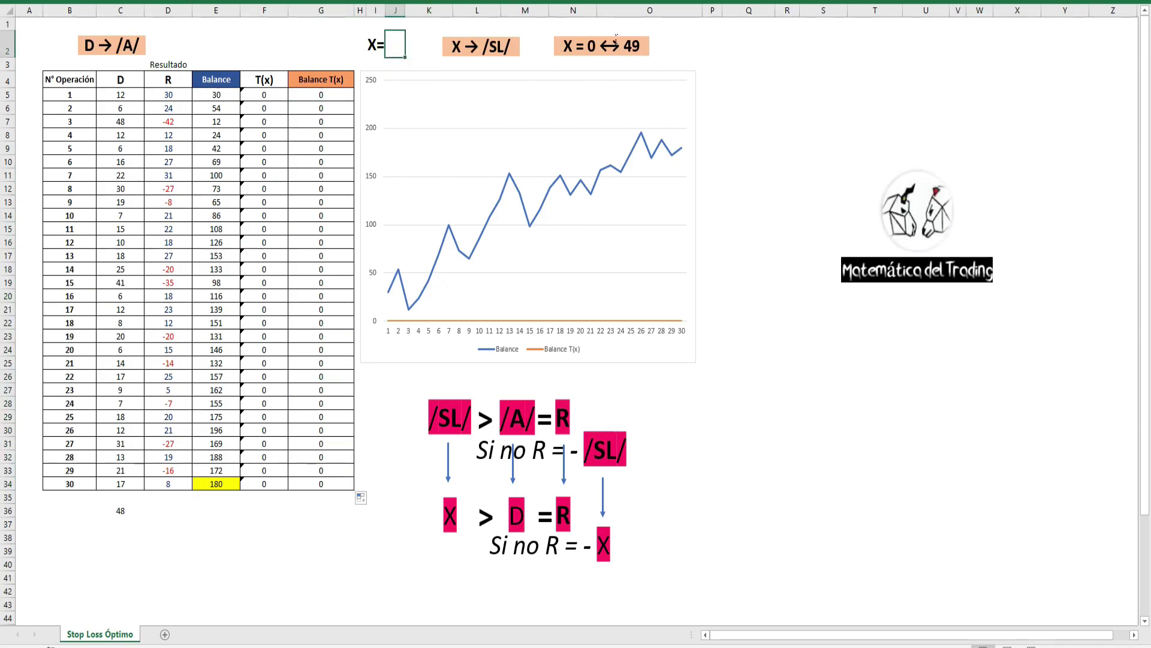
- Paste the results table headers "X" and "Balance Final T(x)" into cells P2 and Q2
click(718, 52)
text(X	Balance Final T(x))
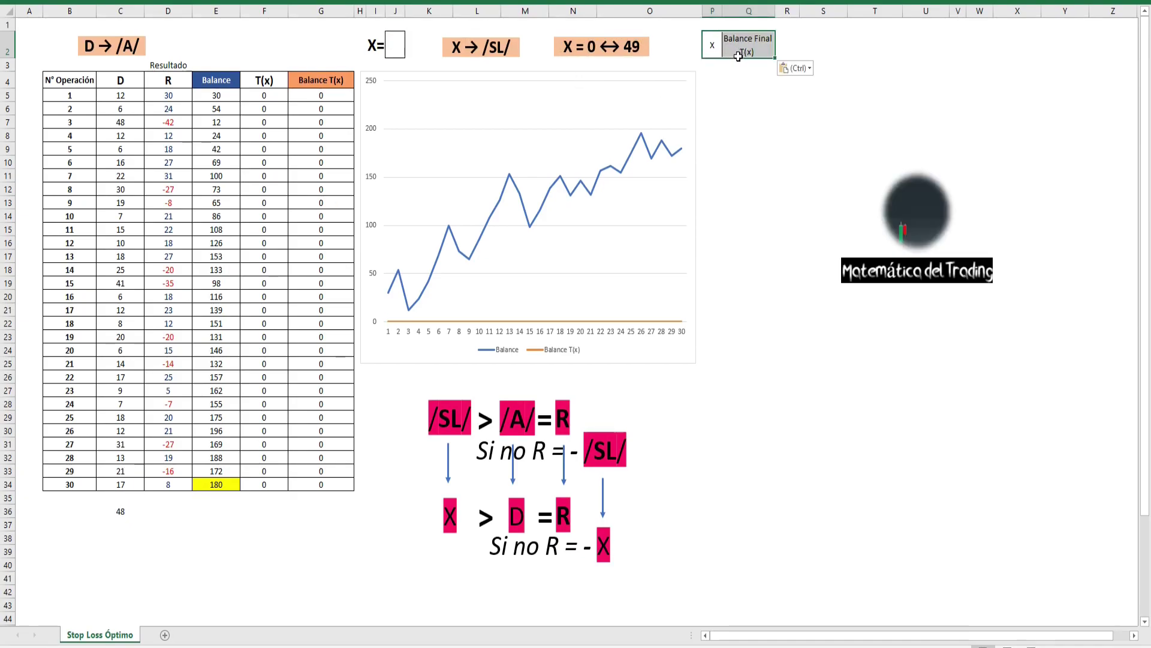
click(739, 58)
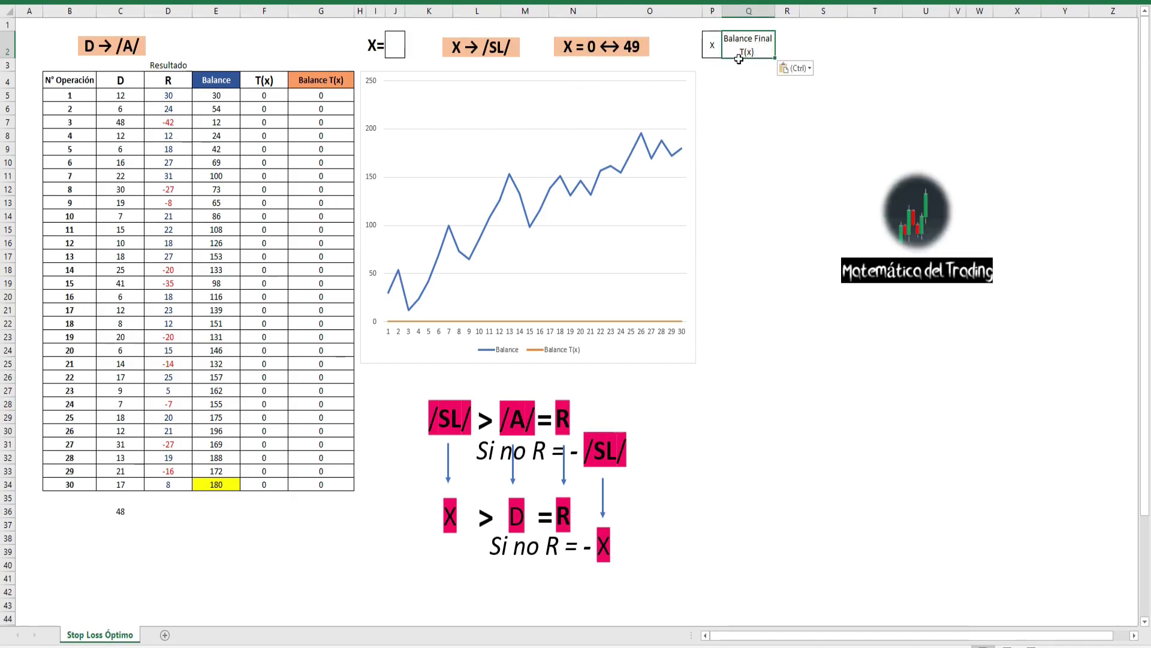
click(715, 56)
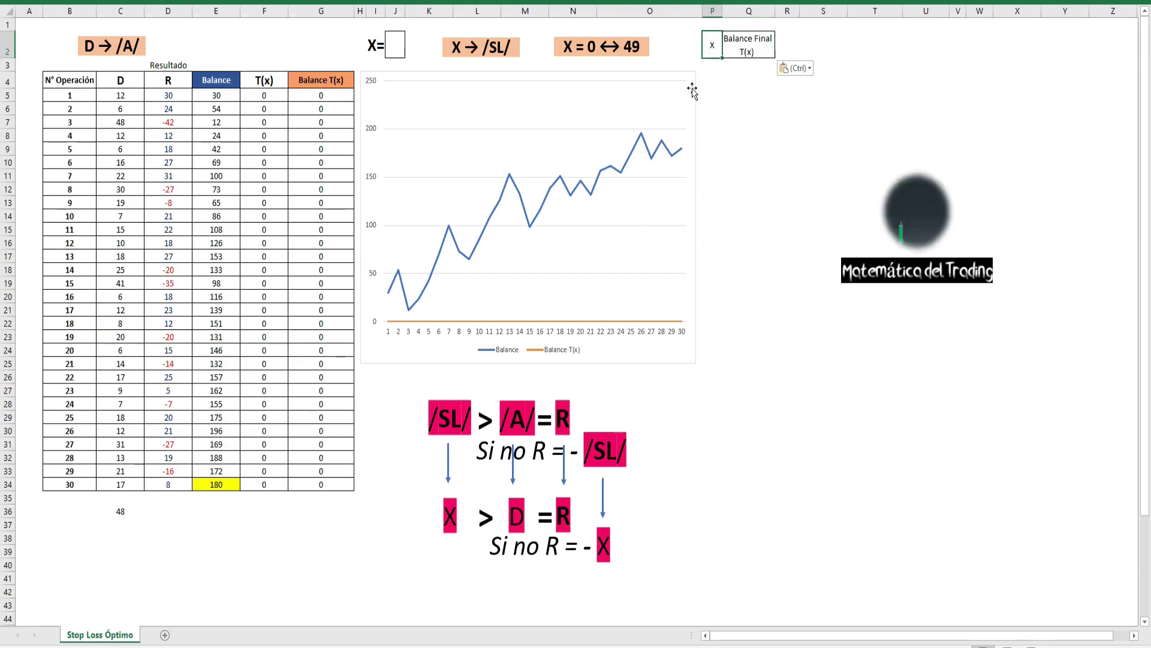
- Set X to 0 in J2, highlight the final Balance T(x) cell G34 in yellow, and record 0 and 0 in P3:Q3
click(400, 50)
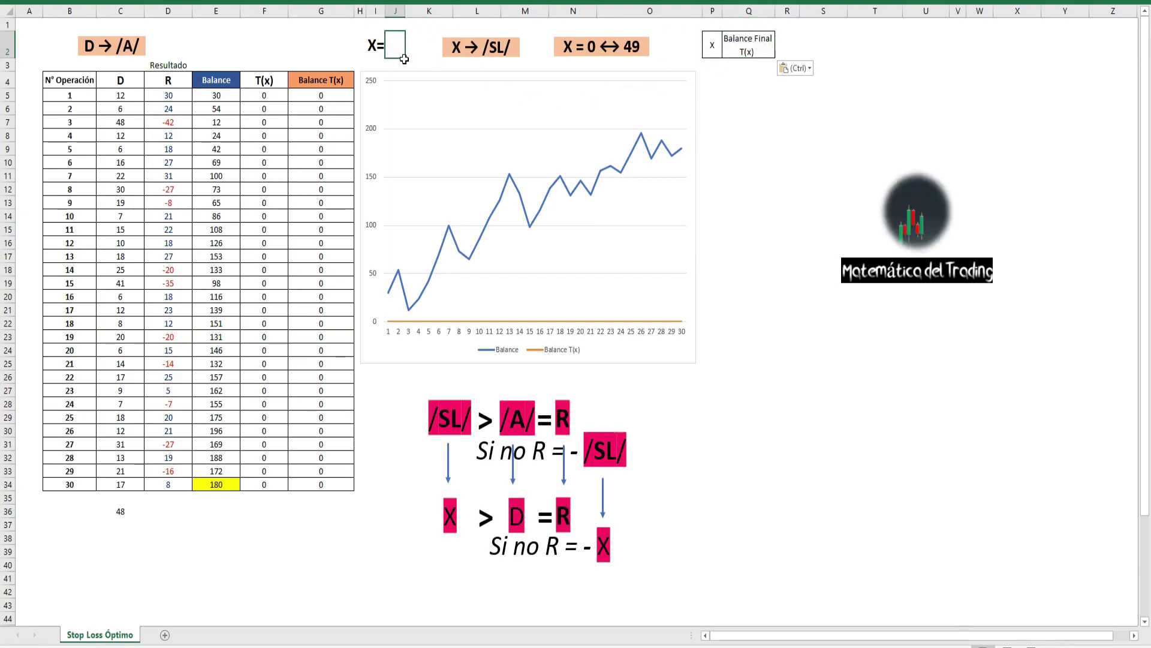
text(0)
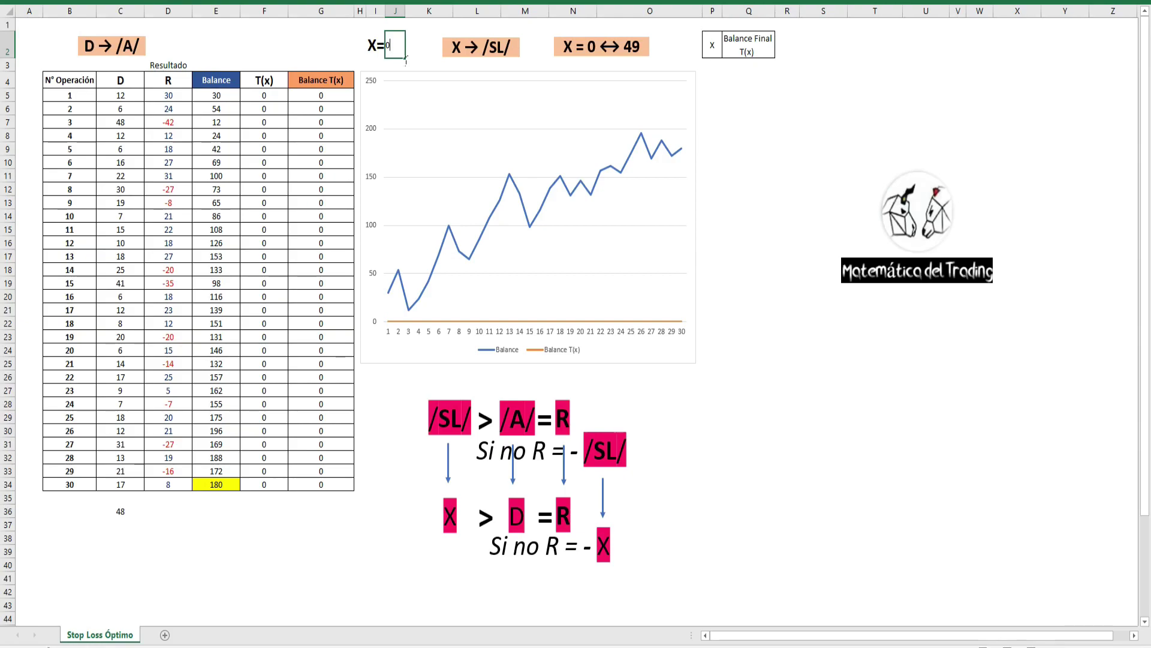
key(Return)
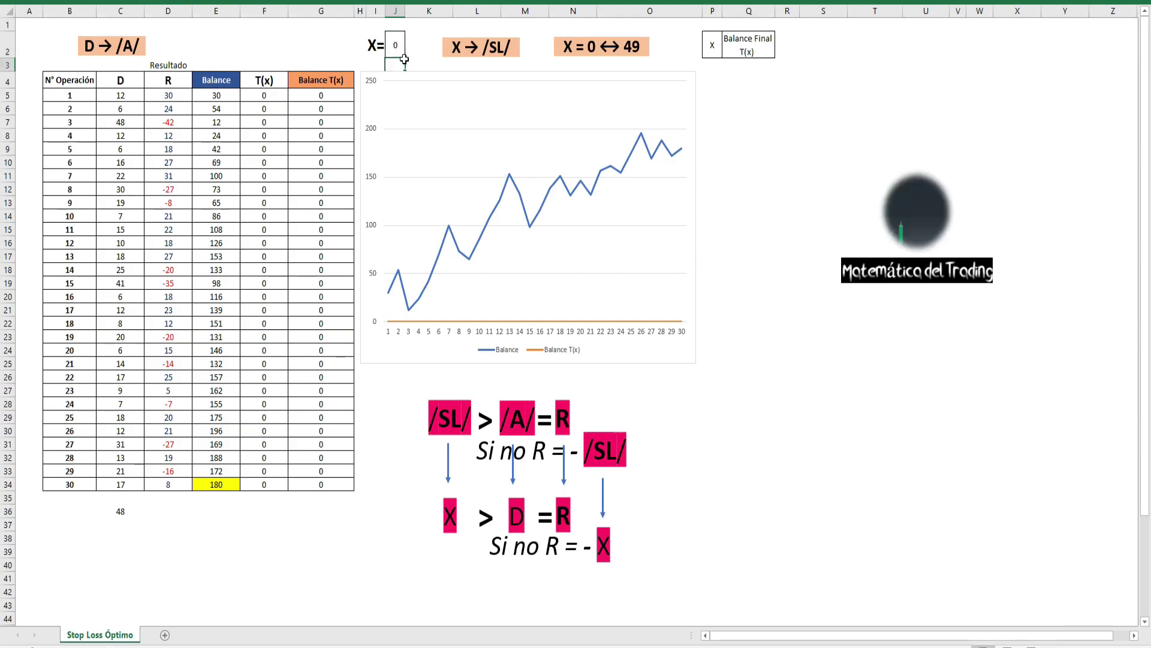
click(315, 489)
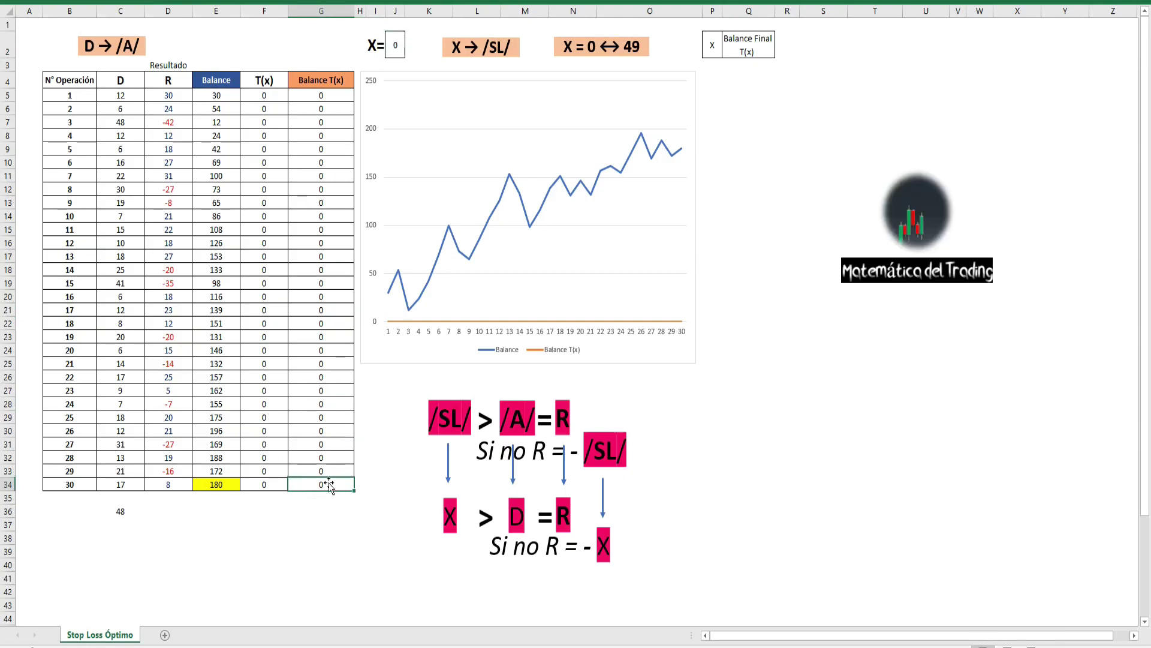
key(F4)
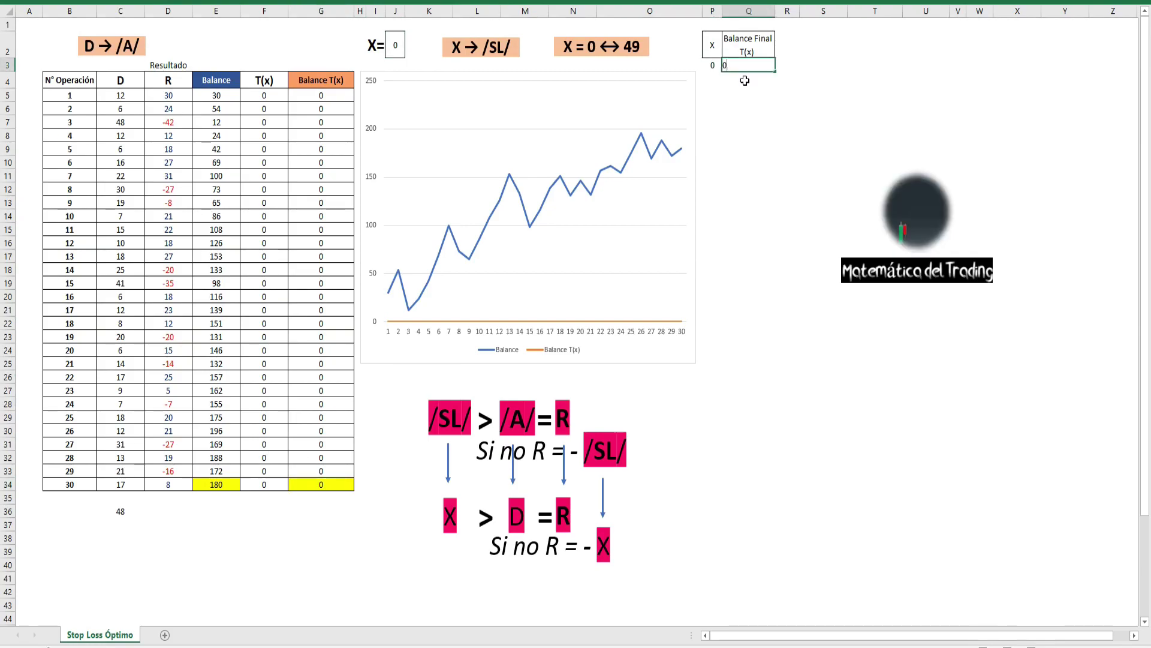
- Set X to 1 in J2 and record 1 with its final balance -30 in P4:Q4
click(396, 45)
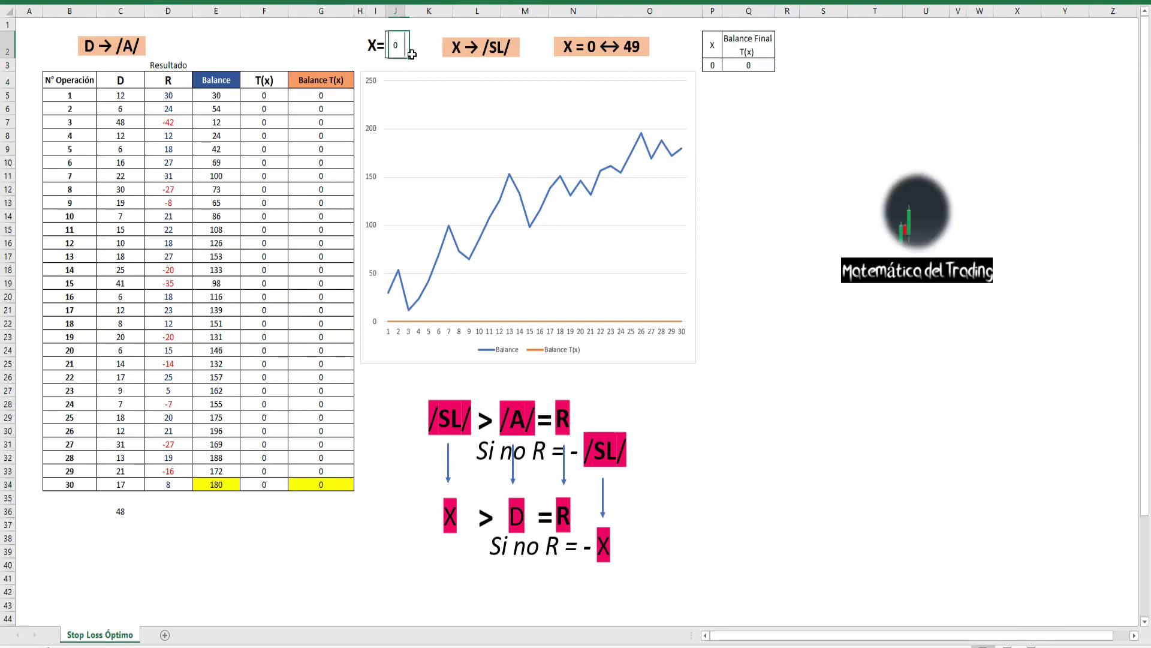
text(1)
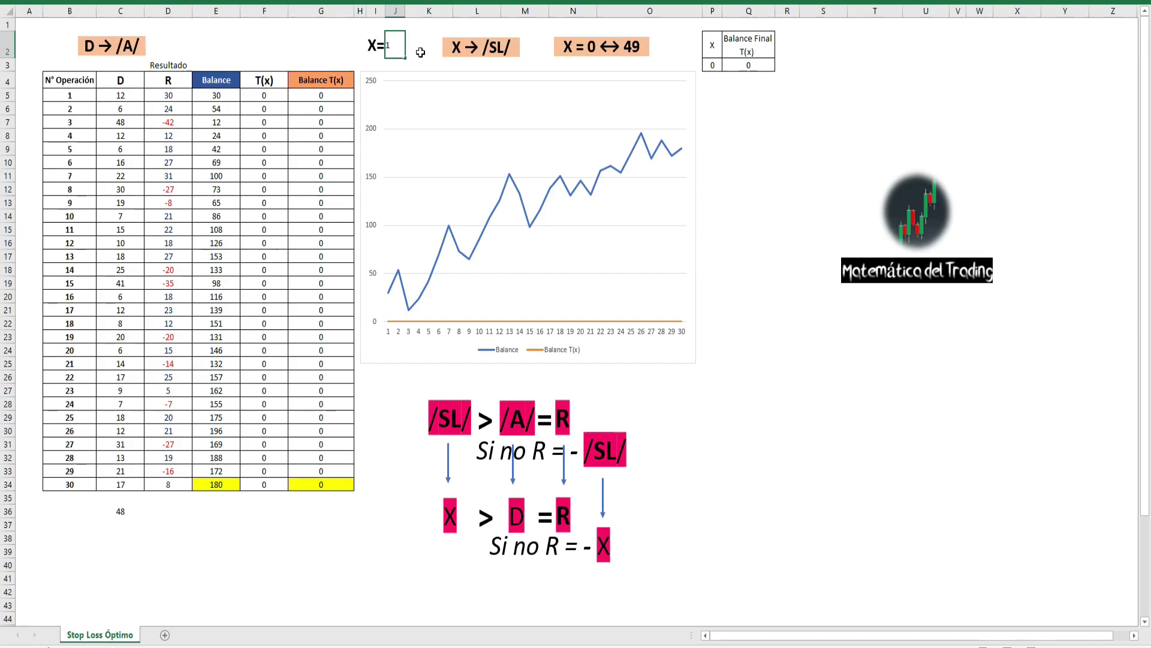
key(Return)
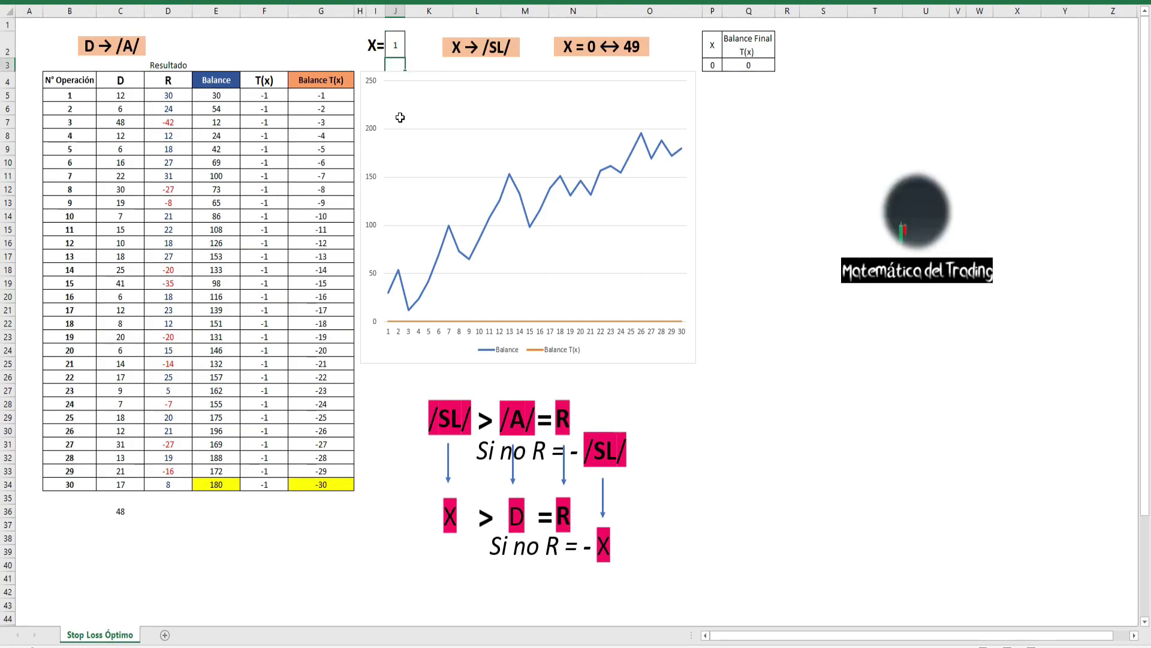
click(323, 489)
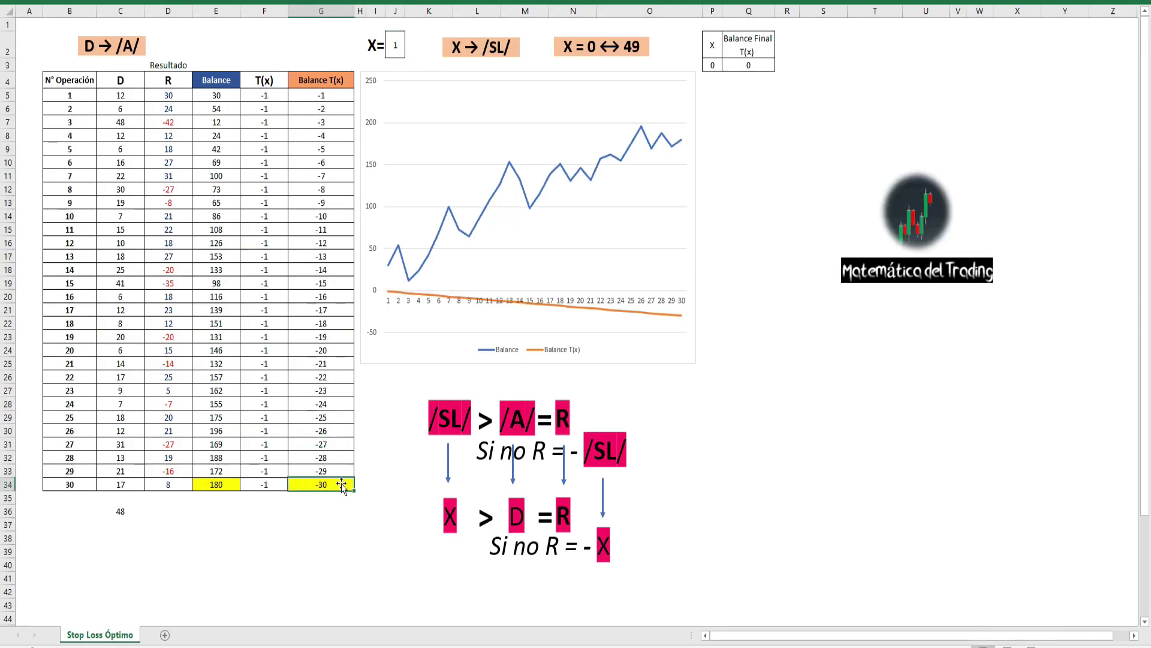
click(713, 80)
text(1)
key(Tab)
text(-30)
key(Return)
- Set X to 2 in J2 and record 2 with its final balance -60 in P5:Q5
click(401, 42)
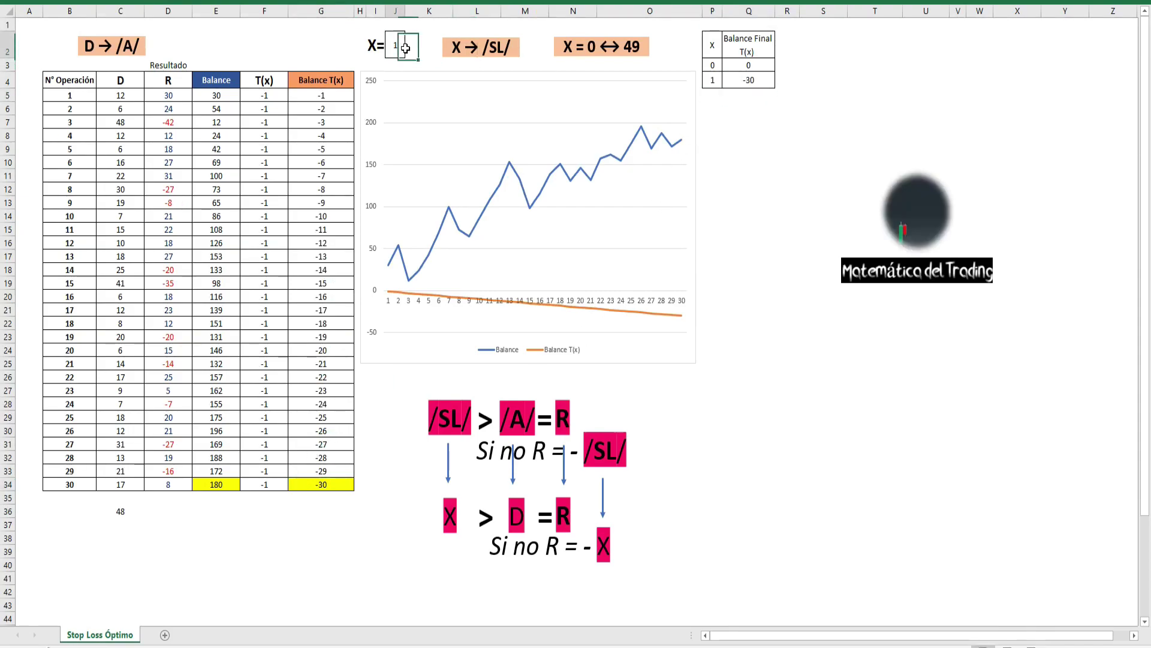
text(2)
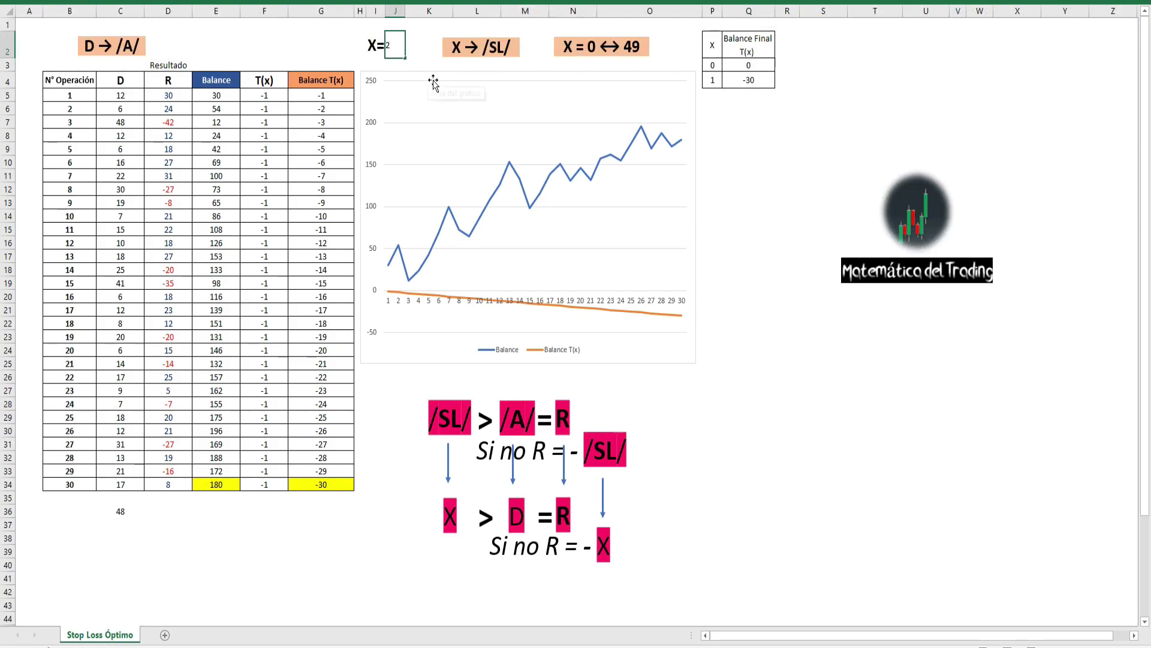
key(Return)
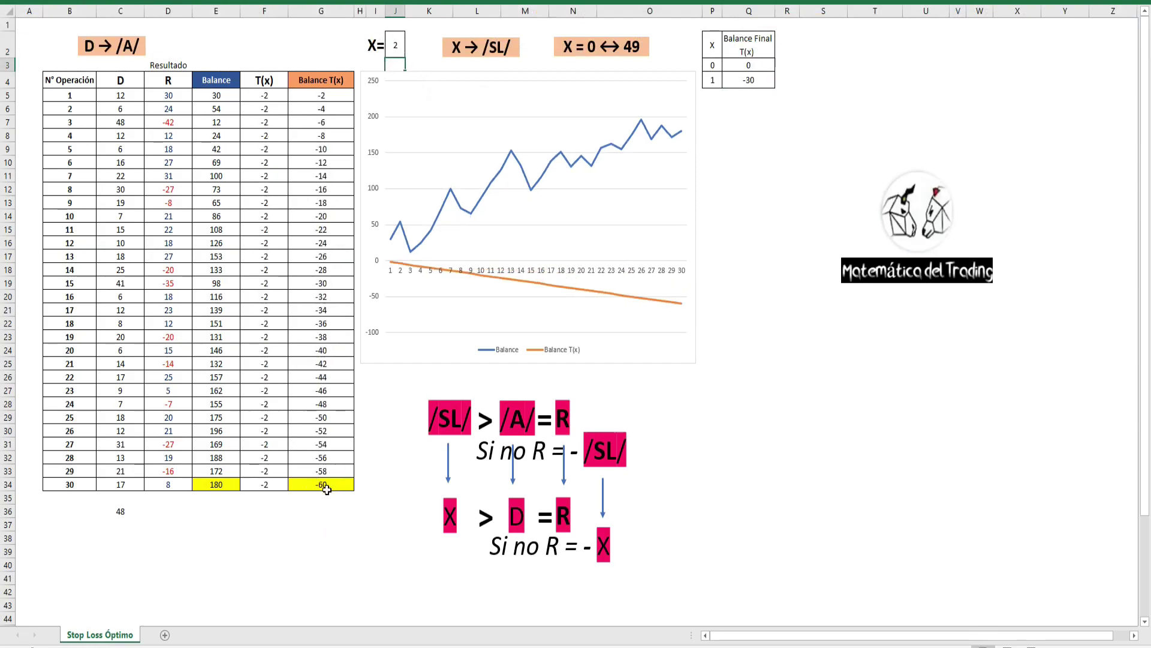
click(322, 486)
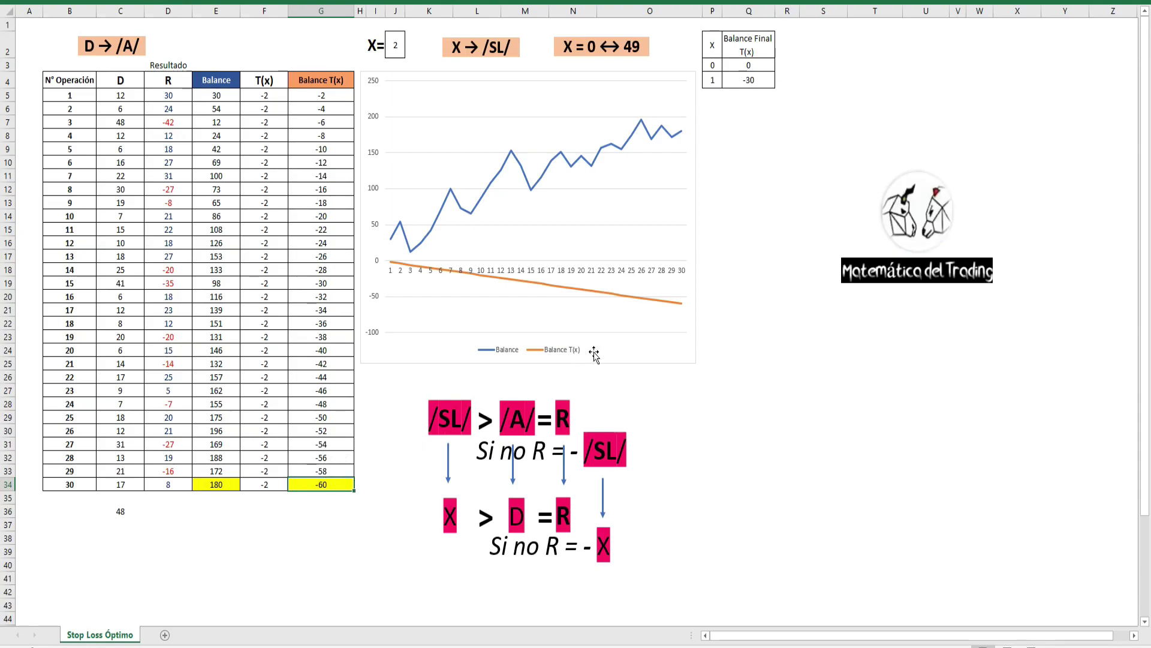
click(712, 95)
text(2)
key(Right)
text(-60)
key(Return)
drag(712, 95, 743, 95)
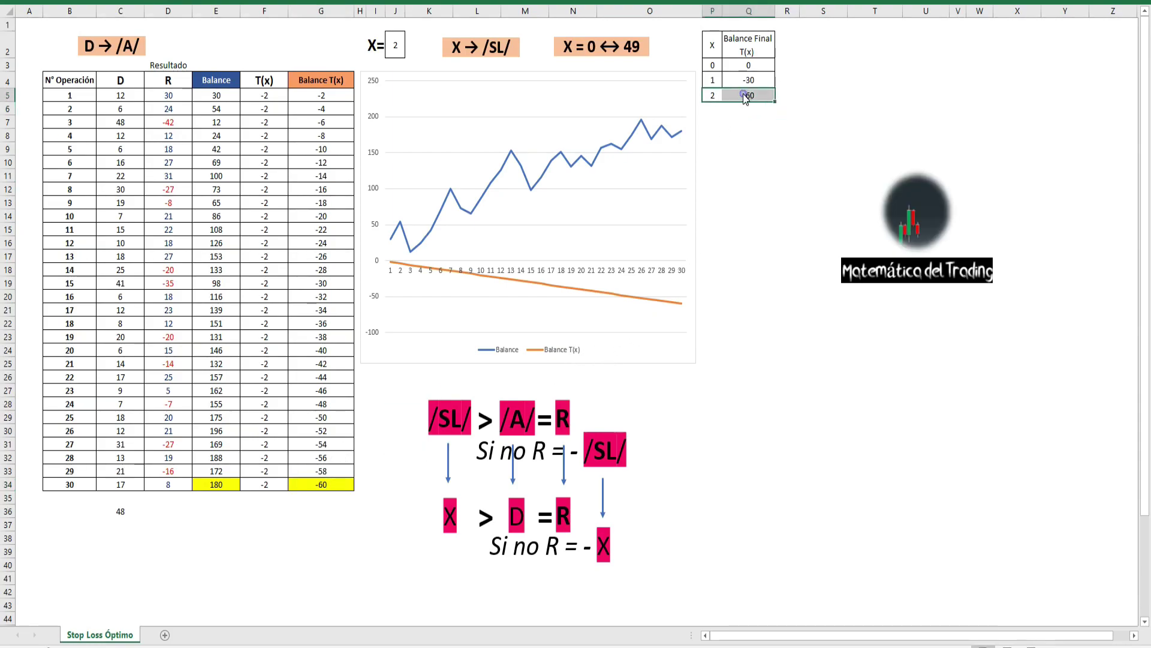
- Run X through 3, 4, 5 and 6 in J2, recording final balances -90, -120, -150 and -180 in rows 6 to 9
click(395, 45)
text(3)
key(Return)
click(322, 484)
key(Return)
click(395, 45)
text(5)
- Run X from 7 to 11, recording final balances -107, -103, -106, -114 and -107 in rows 10 to 14
key(Return)
click(713, 135)
text(5)
key(Right)
text(-150)
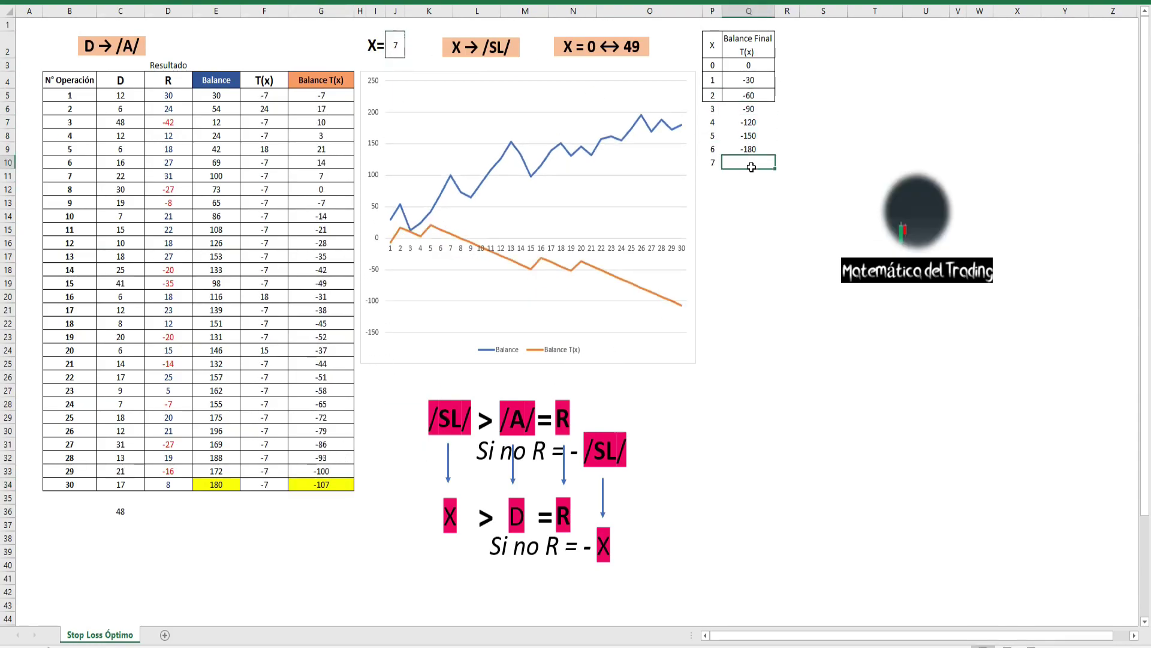
click(713, 203)
text(10)
key(Right)
text(-114)
- Run X from 12 to 15, recording final balances -128, -11, 5 and -10 in rows 15 to 18
key(Return)
click(395, 45)
text(11)
key(Return)
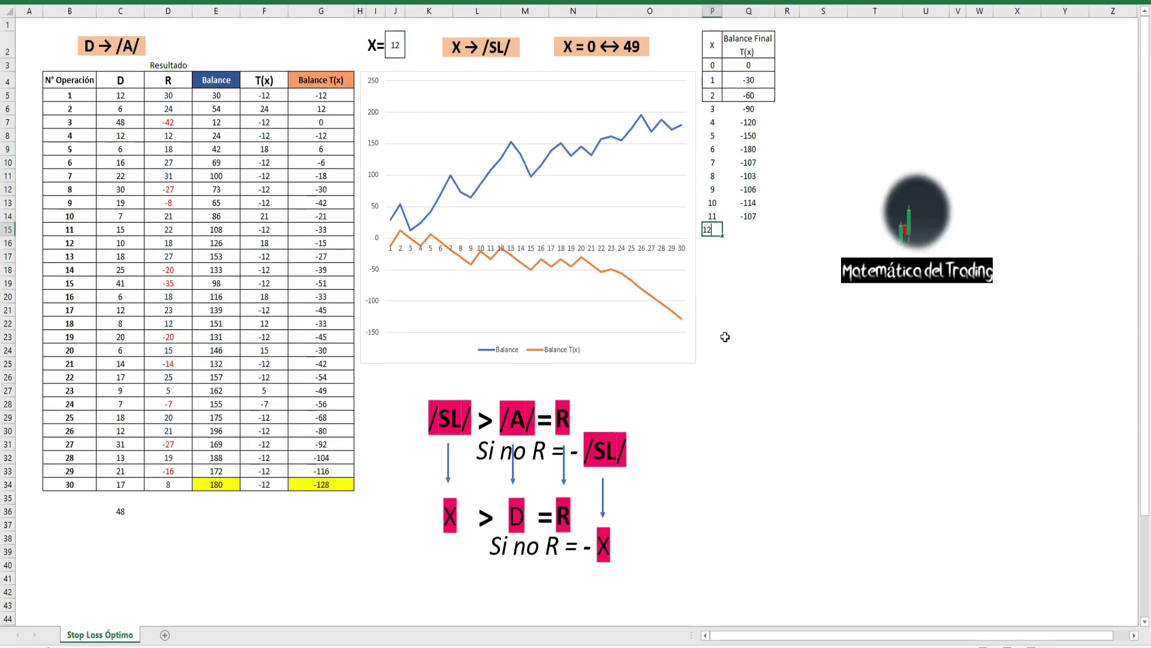
text(5)
key(Return)
text(15)
key(Tab)
text(-10)
key(Return)
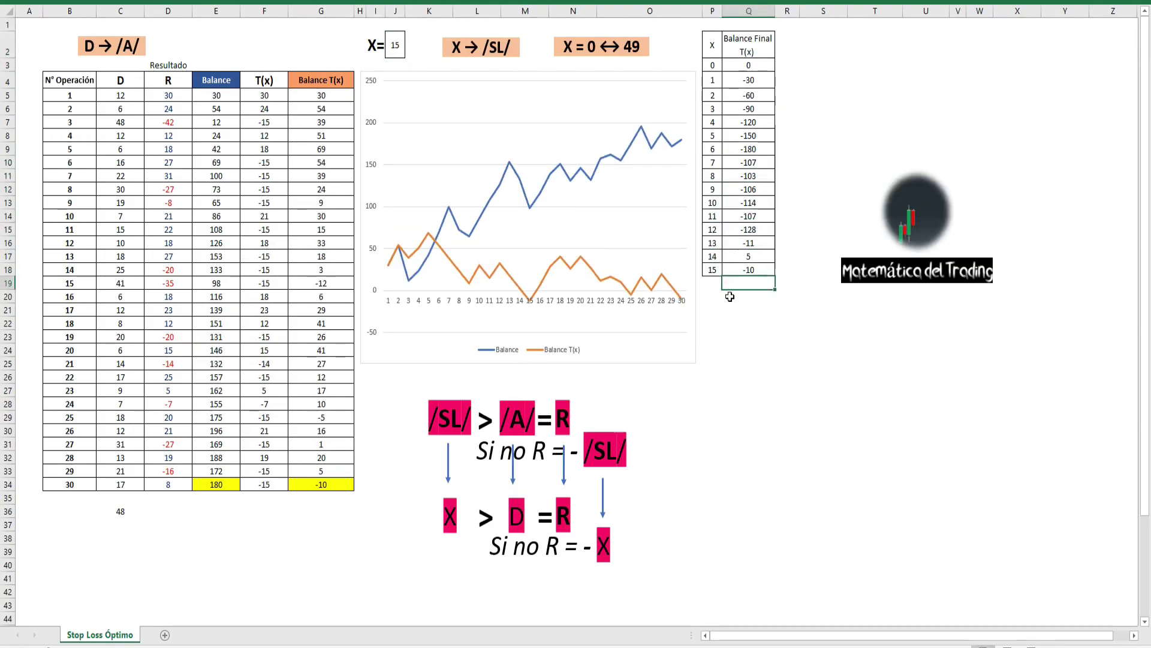
- Set X to 16 in J2 and record 16 with its final balance 13 in P19:Q19
click(402, 45)
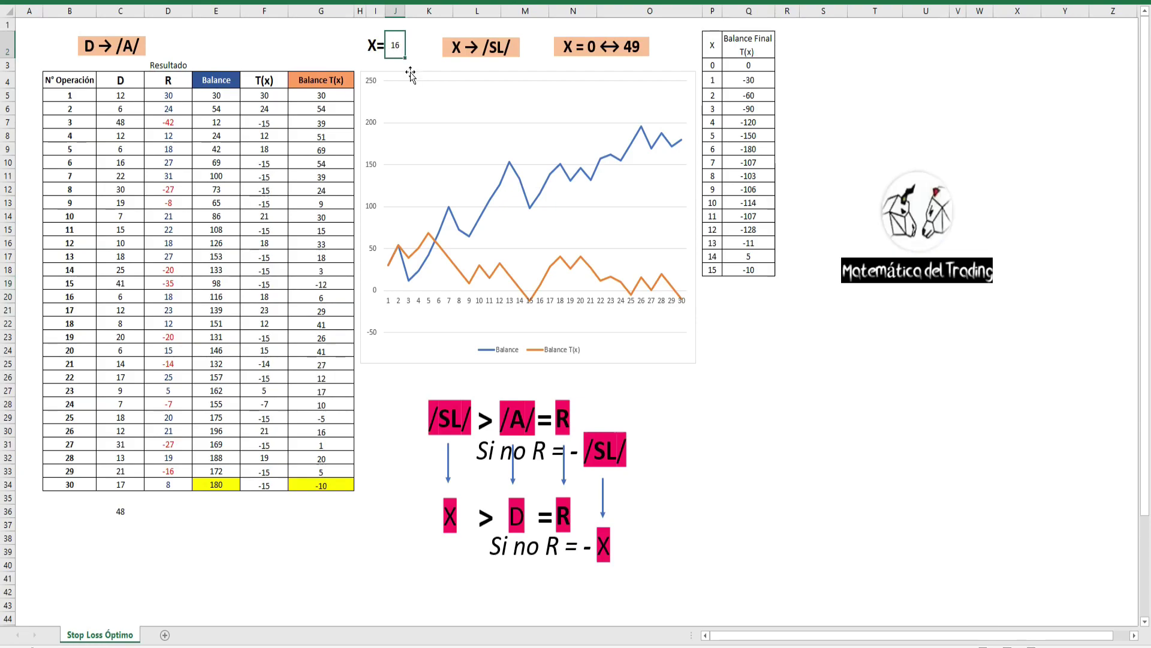
click(326, 491)
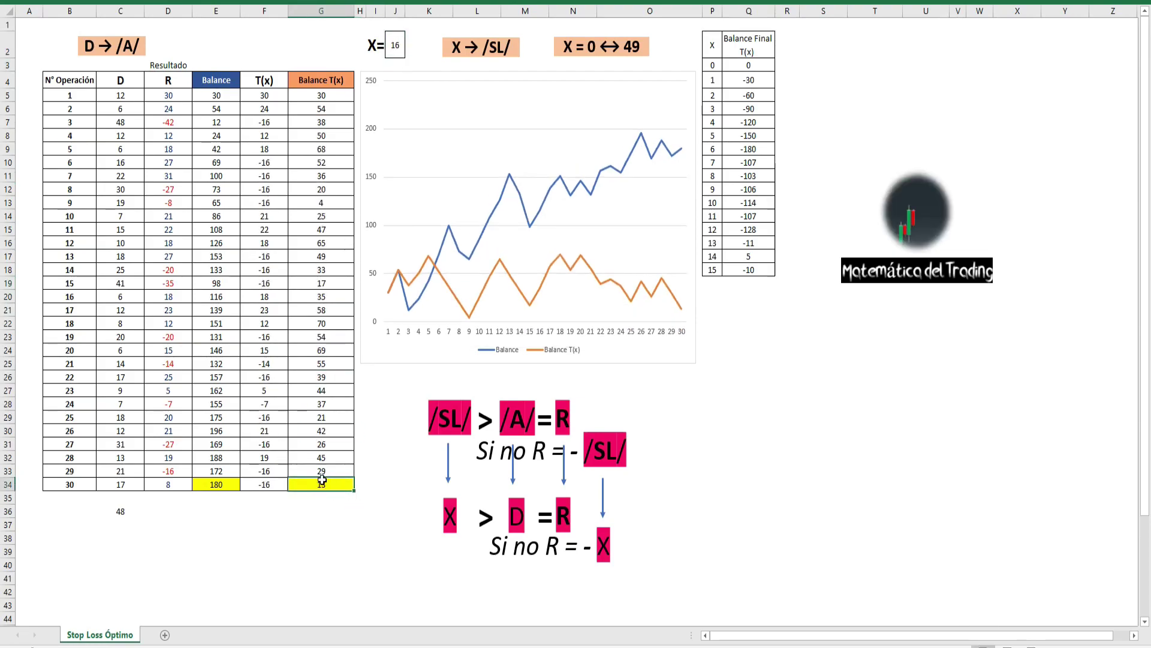
click(713, 283)
text(16)
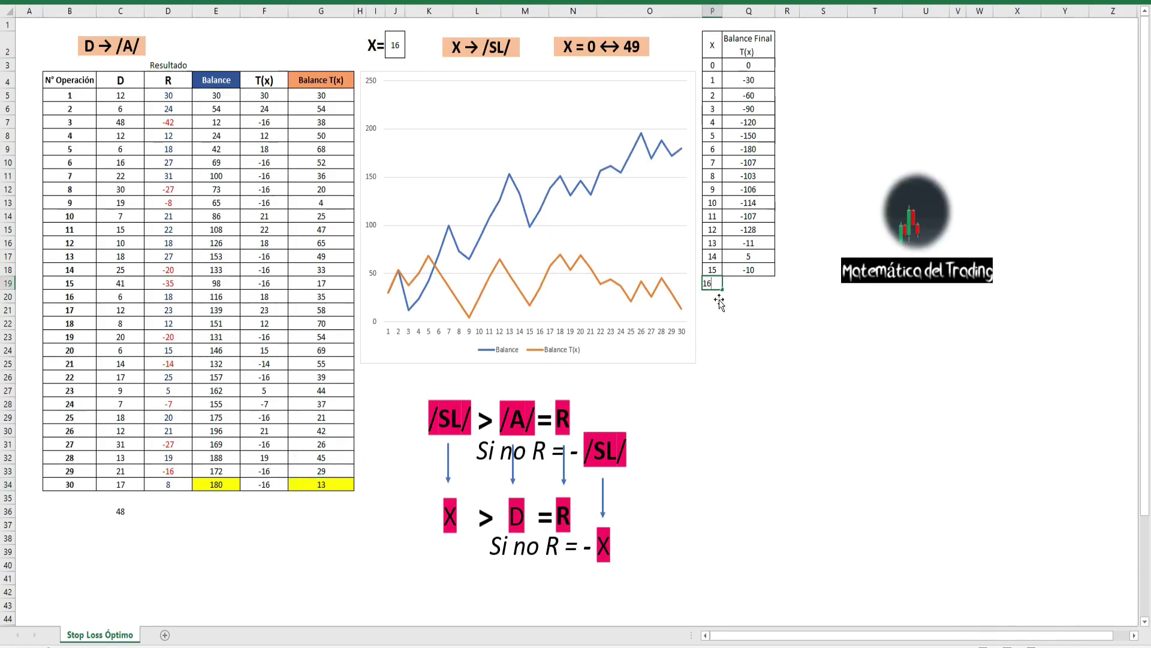
click(745, 282)
text(13)
key(Return)
- Set X to 17 in J2 and record 17 with its final balance 43 in P20:Q20
click(397, 42)
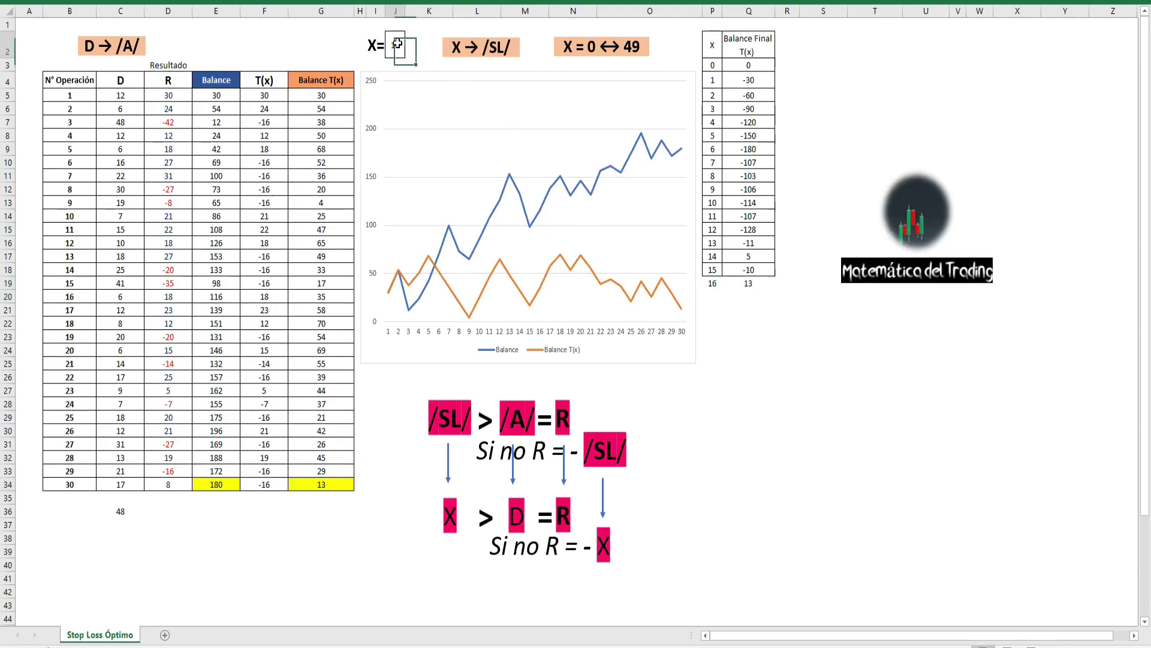
text(17)
click(318, 495)
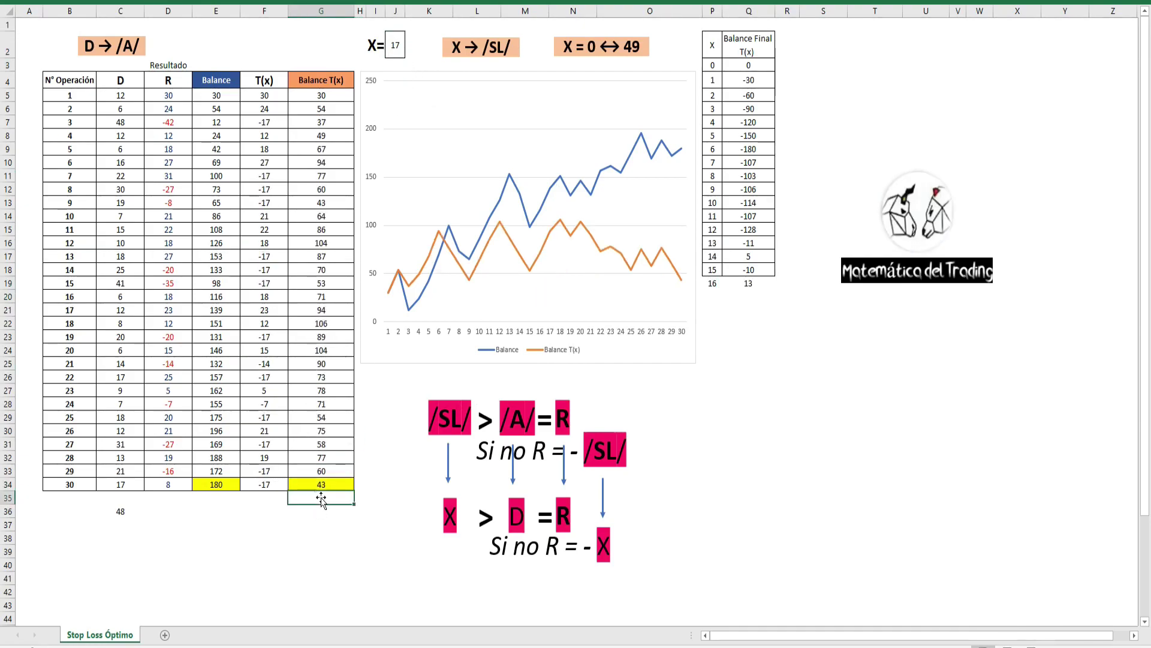
click(329, 485)
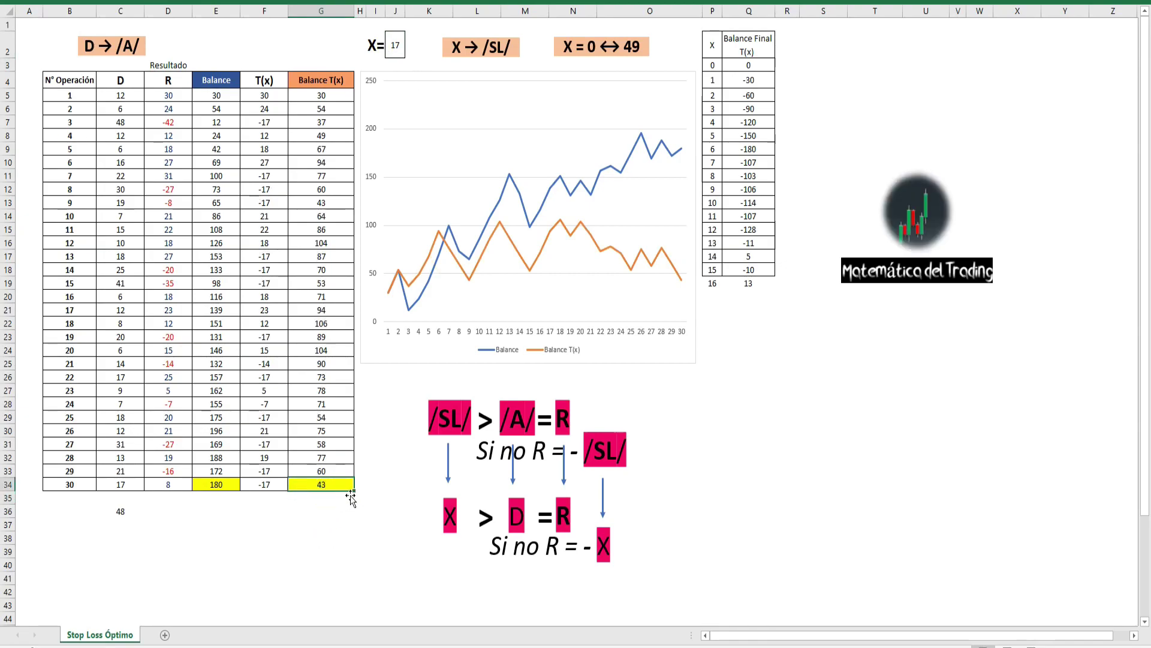
click(713, 297)
text(17)
key(Tab)
text(43)
key(Return)
- Set X to 18 in J2 and record 18 with its final balance 99 in P21:Q21
click(396, 49)
text(1)
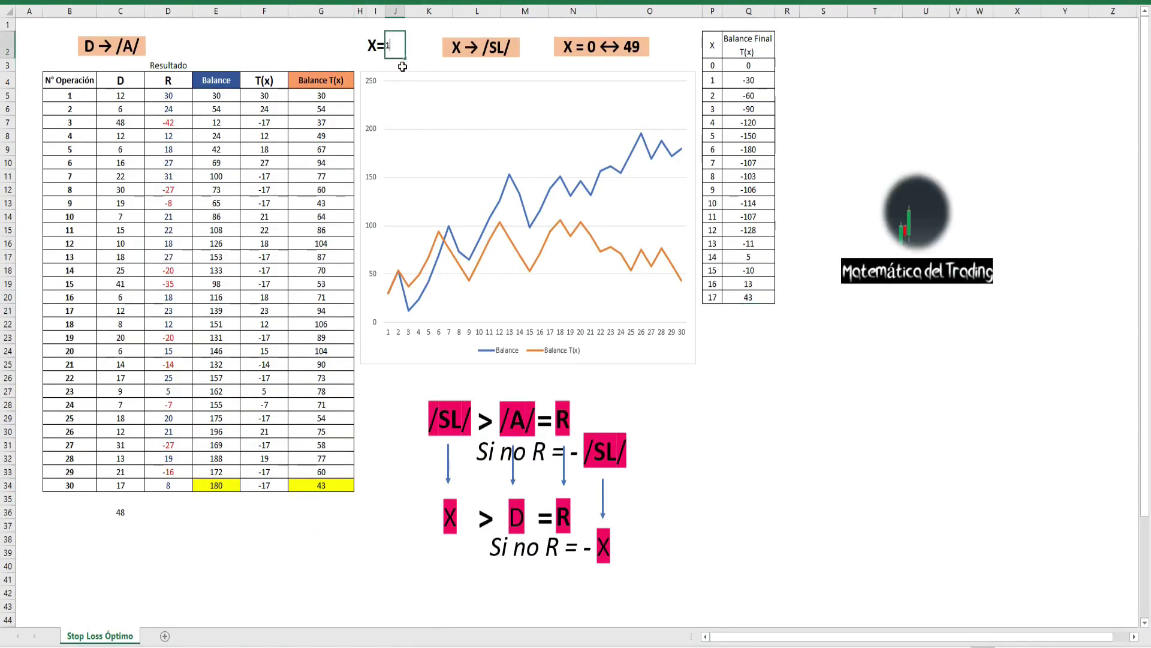
text(8)
key(Return)
click(714, 311)
text(18)
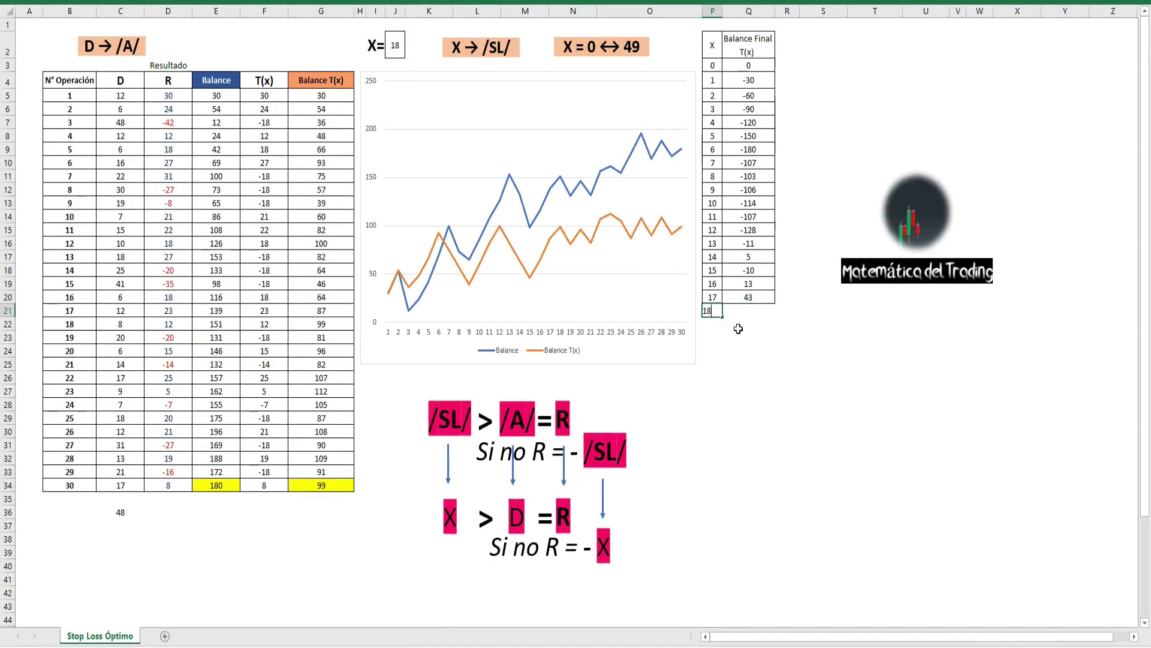
key(Tab)
text(99)
- Run X through 19 and 20 in J2, recording final balances 173 and 176 in rows 22 and 23
click(398, 50)
text(19)
click(716, 339)
text(20)
key(Tab)
text(176)
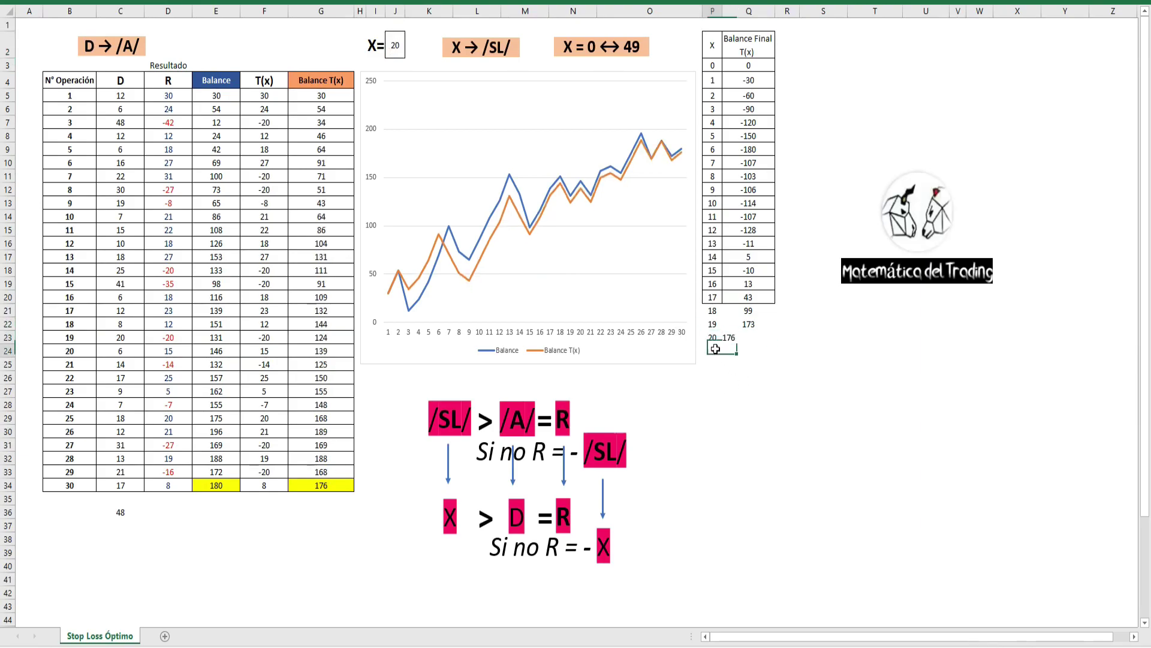
- Set X to 21 in J2 and record 21 with its final balance 169 in P24:Q24
click(398, 50)
text(21)
click(713, 351)
text(21	169)
key(Down)
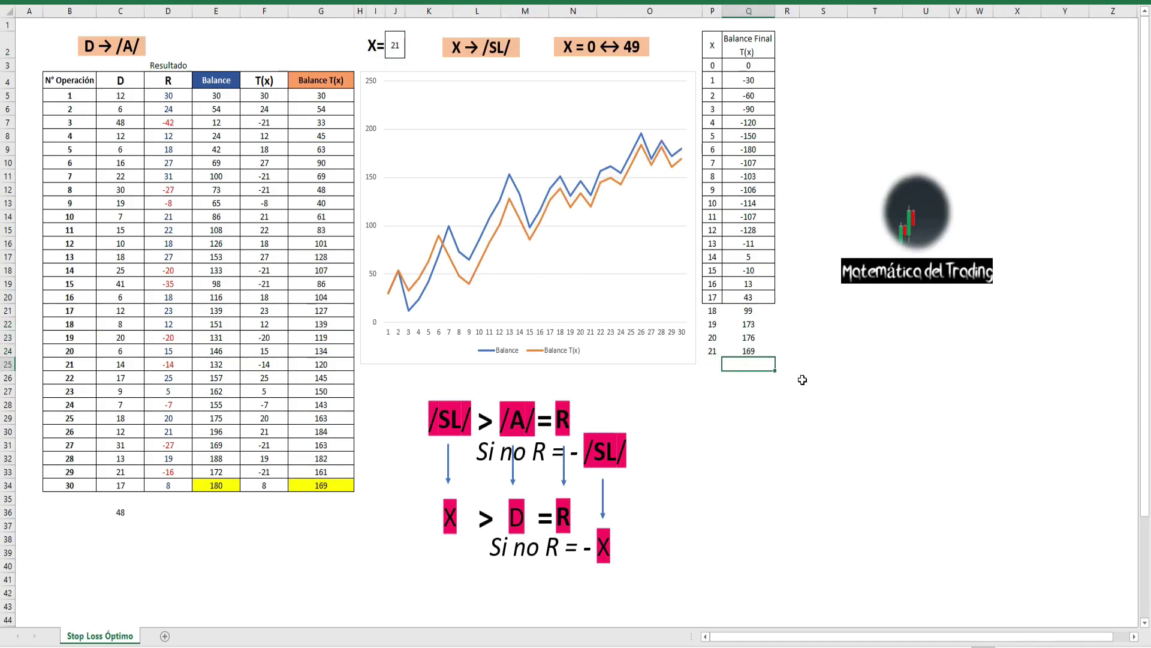
- Set X to 22 in J2 and record 22 with its final balance 168 in P25:Q25
click(397, 49)
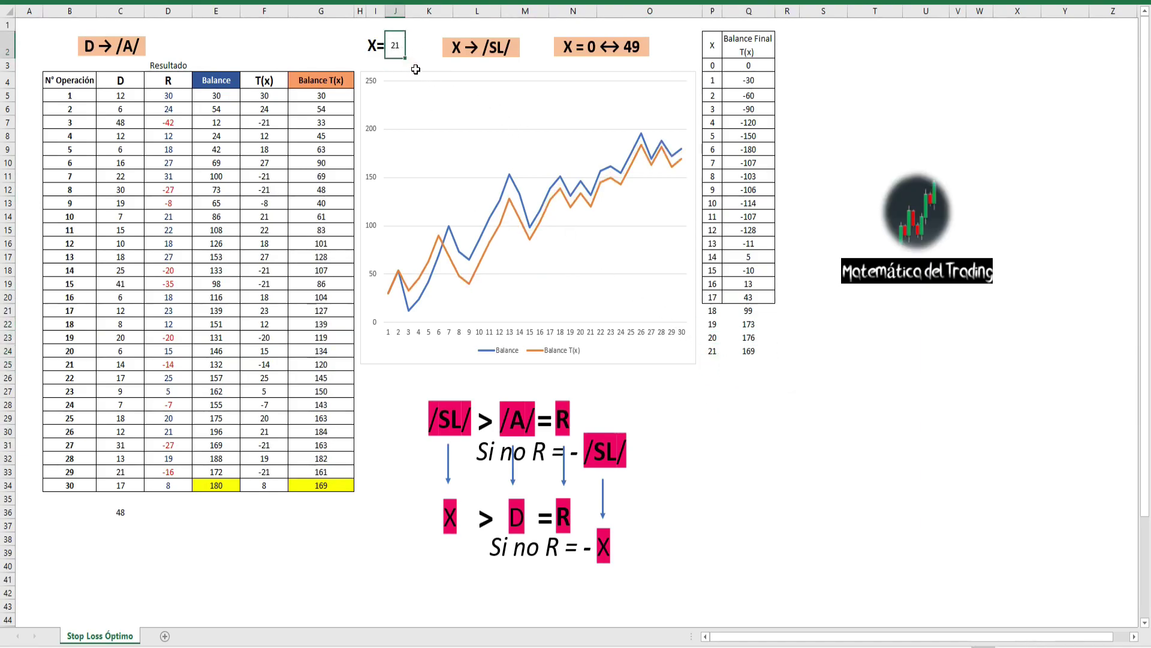
text(21)
key(Return)
click(326, 485)
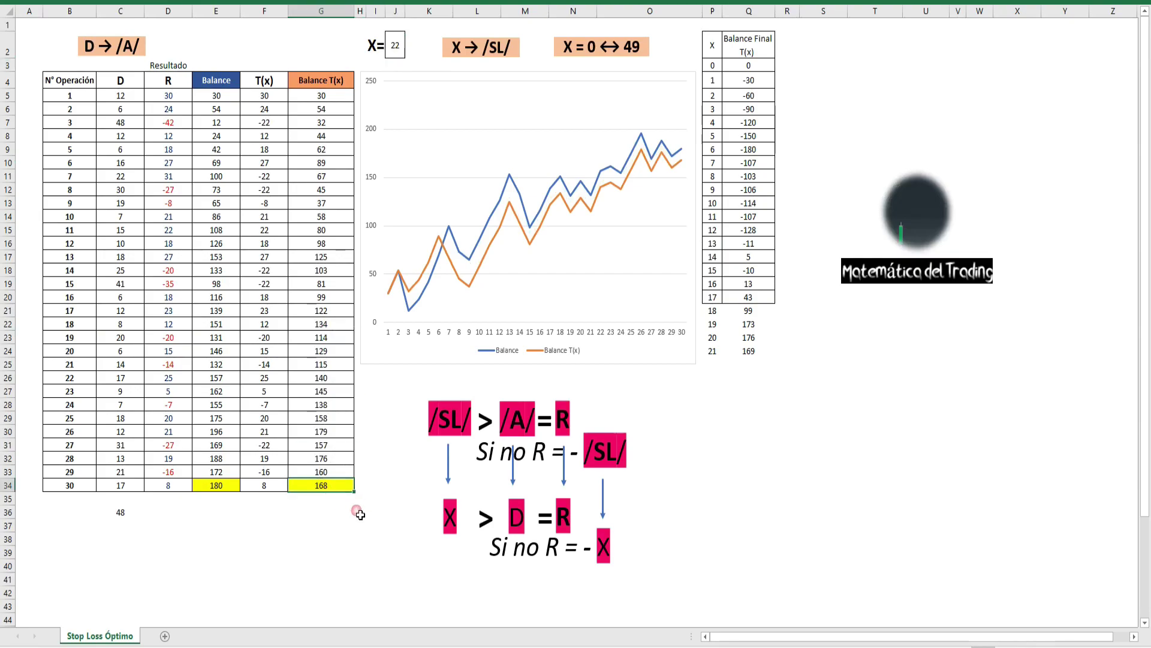
click(716, 364)
text(22)
click(758, 370)
text(168)
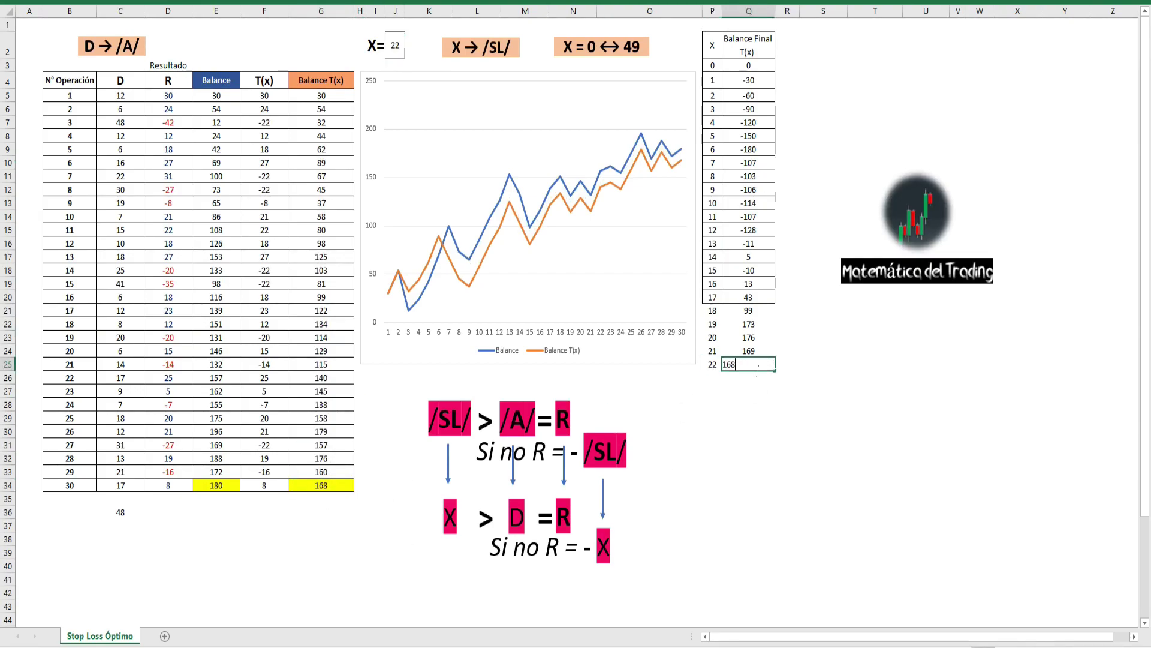
key(Return)
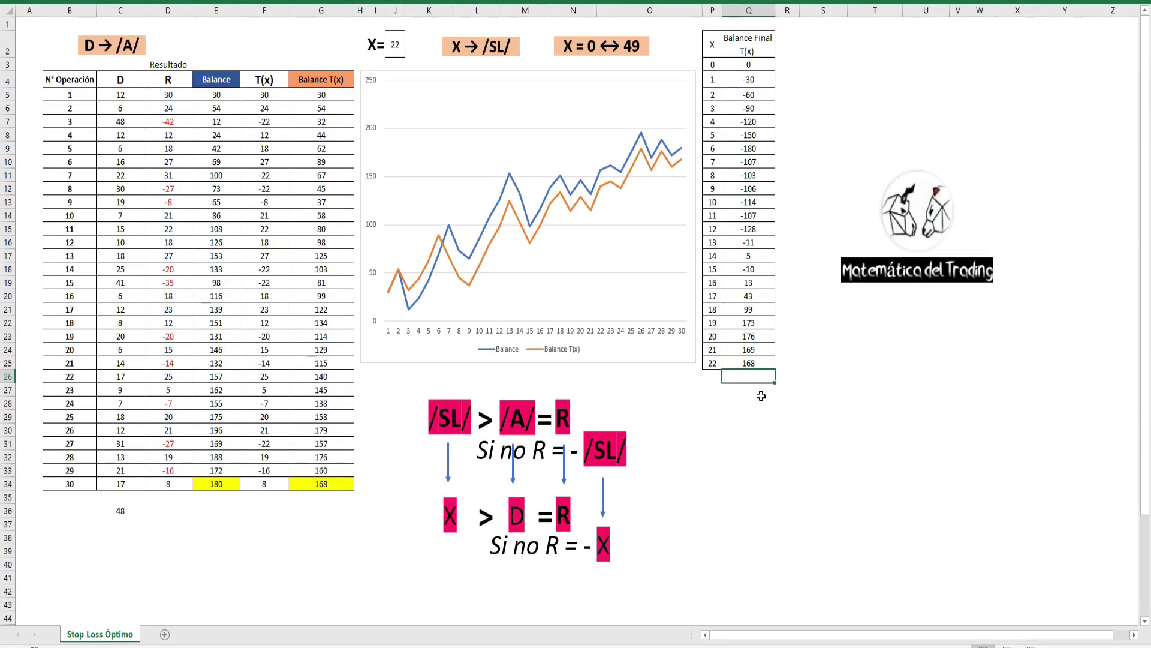
- Review the recorded final balances in Q3:Q25 and select the X input cell J2
drag(758, 366, 750, 64)
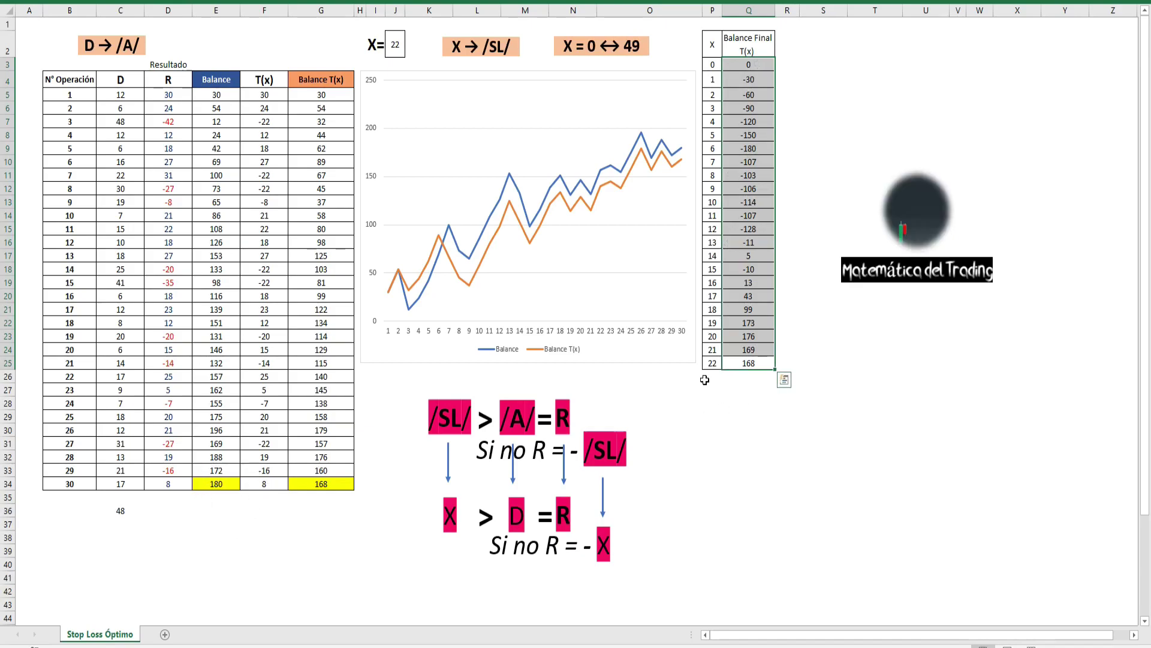
click(401, 53)
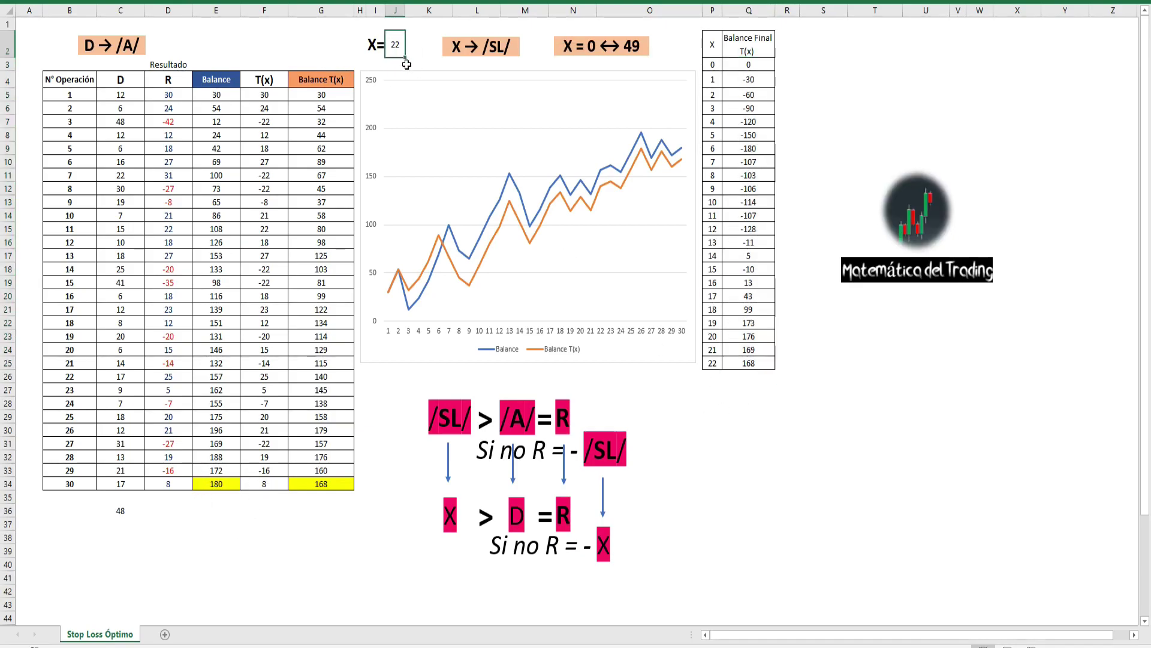
- Run X through 23, 24 and 25 in J2, recording final balances 216, 211 and 206 in rows 26 to 28
text(2)
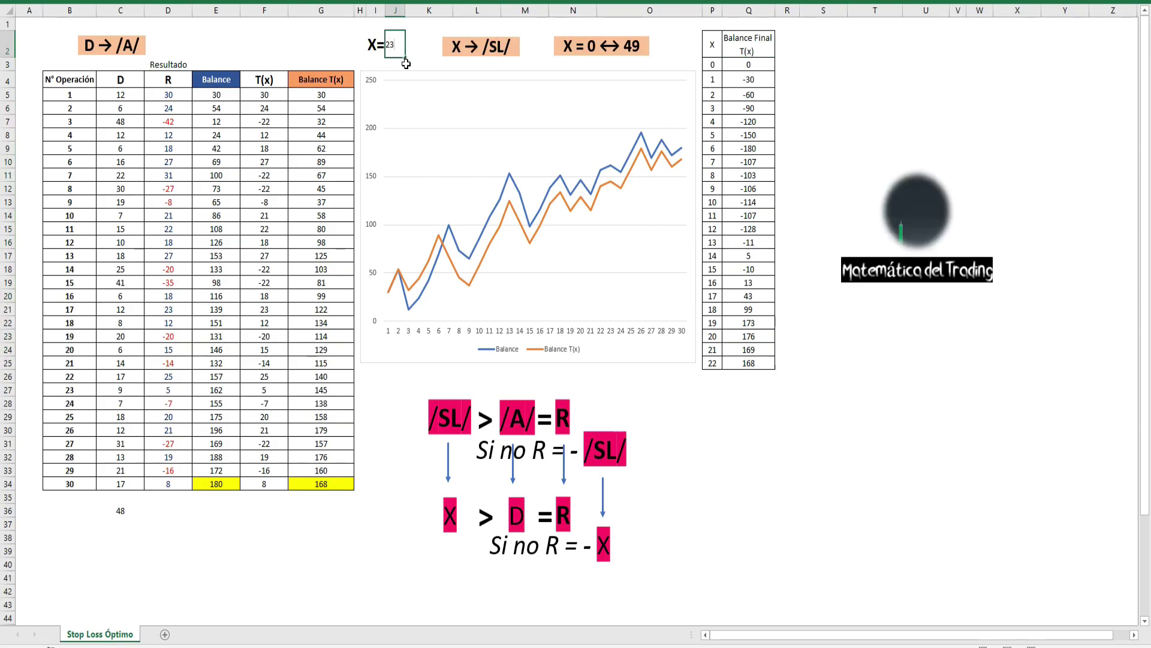
text(3)
key(Return)
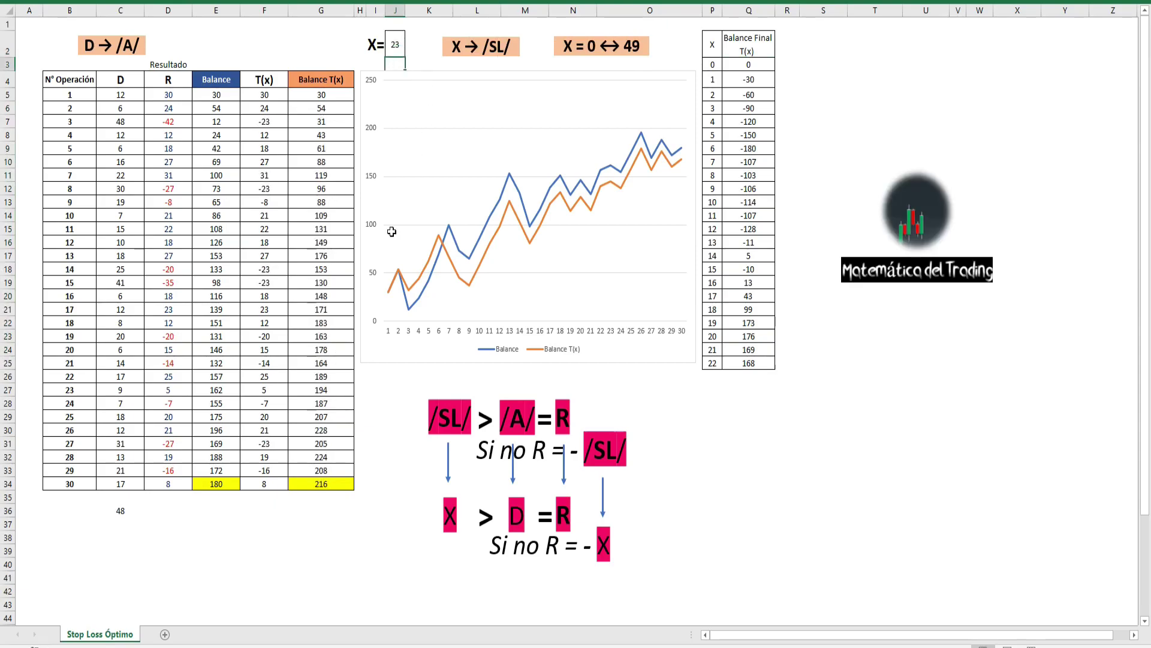
click(332, 486)
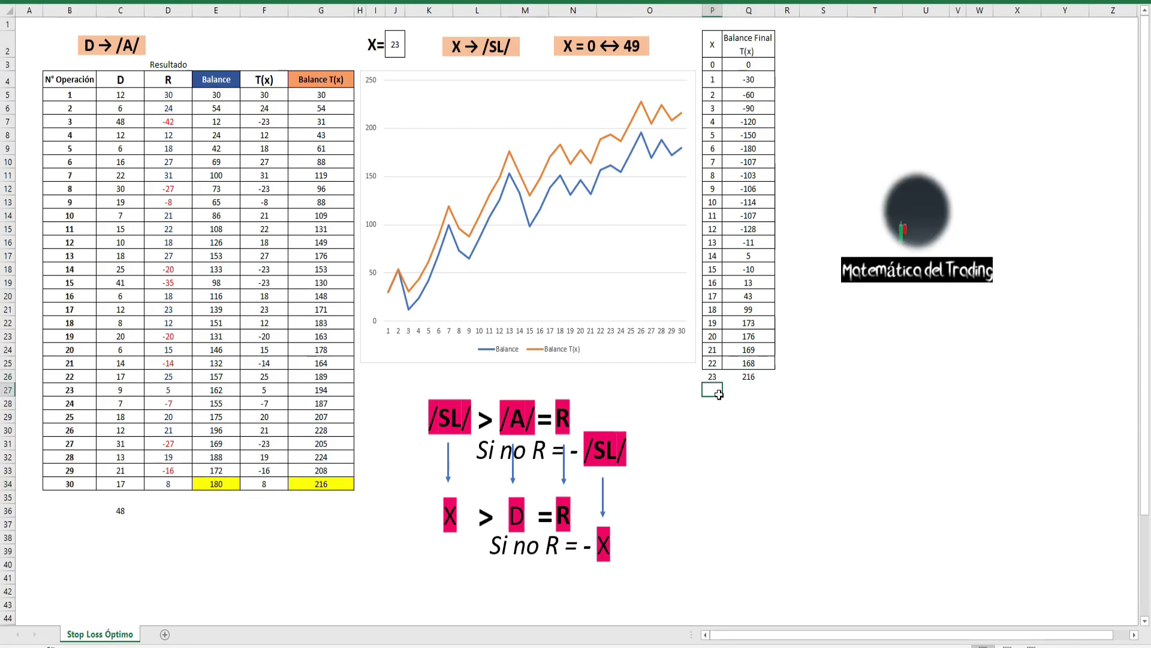
text(25)
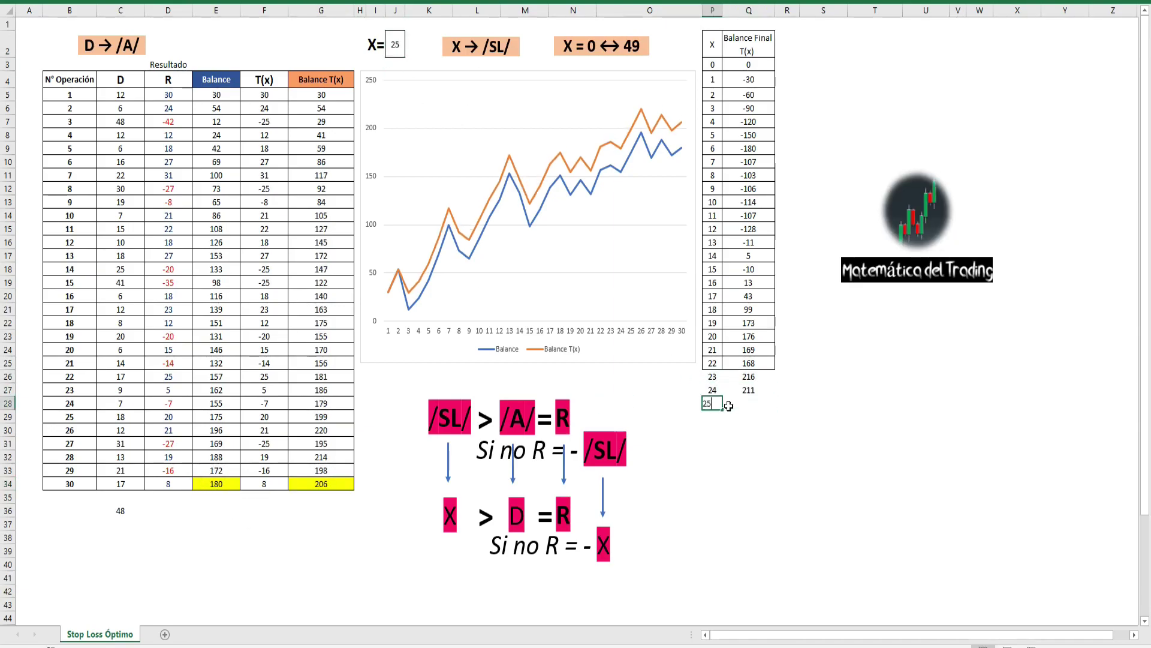
key(Return)
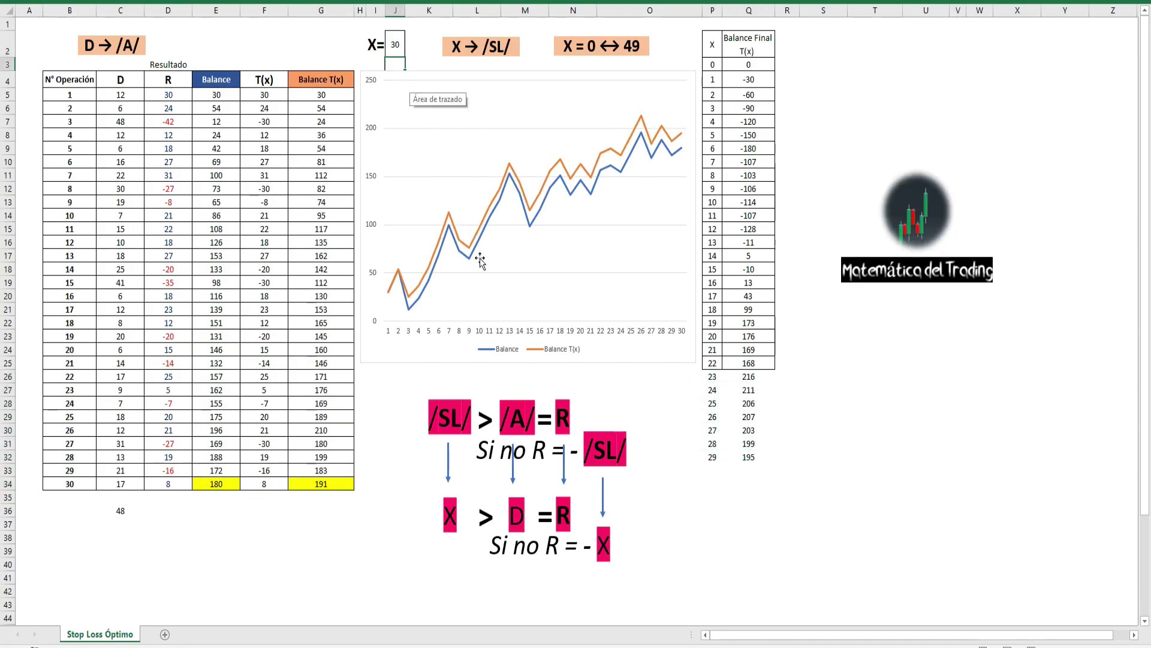
- Run X from 26 to 31 in J2, recording final balances 207, 203, 199, 195, 191 and 191 in rows 29 to 34
text(31)
key(Return)
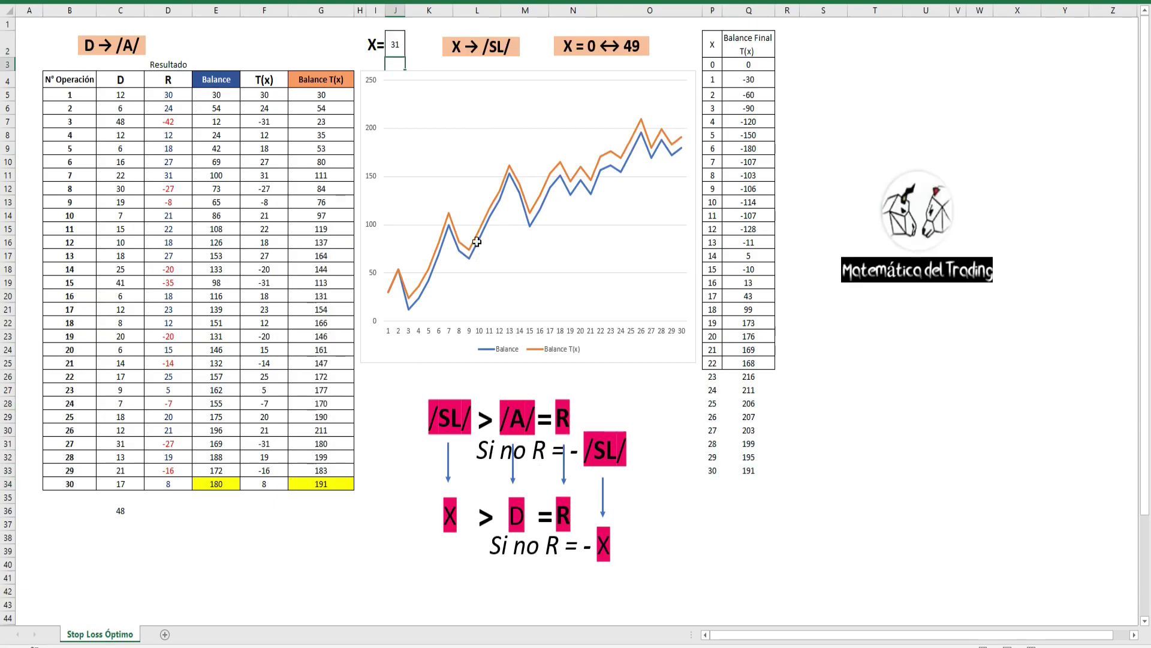
click(712, 484)
text(31)
click(749, 484)
text(191)
key(Return)
- Run X from 32 to 37 in J2, recording final balances 193, 191, 189, 187, 185 and 183 in rows 35 to 40
click(395, 45)
text(32)
key(Return)
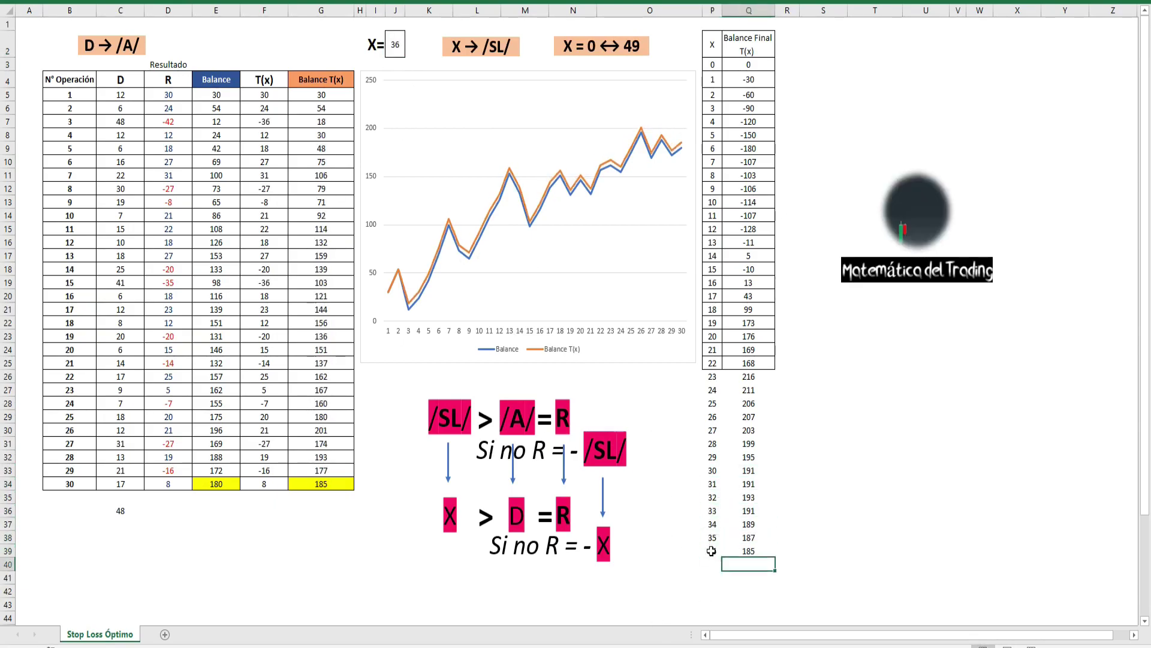
click(395, 44)
text(37)
click(712, 564)
text(37)
click(748, 563)
text(183)
key(Return)
click(395, 45)
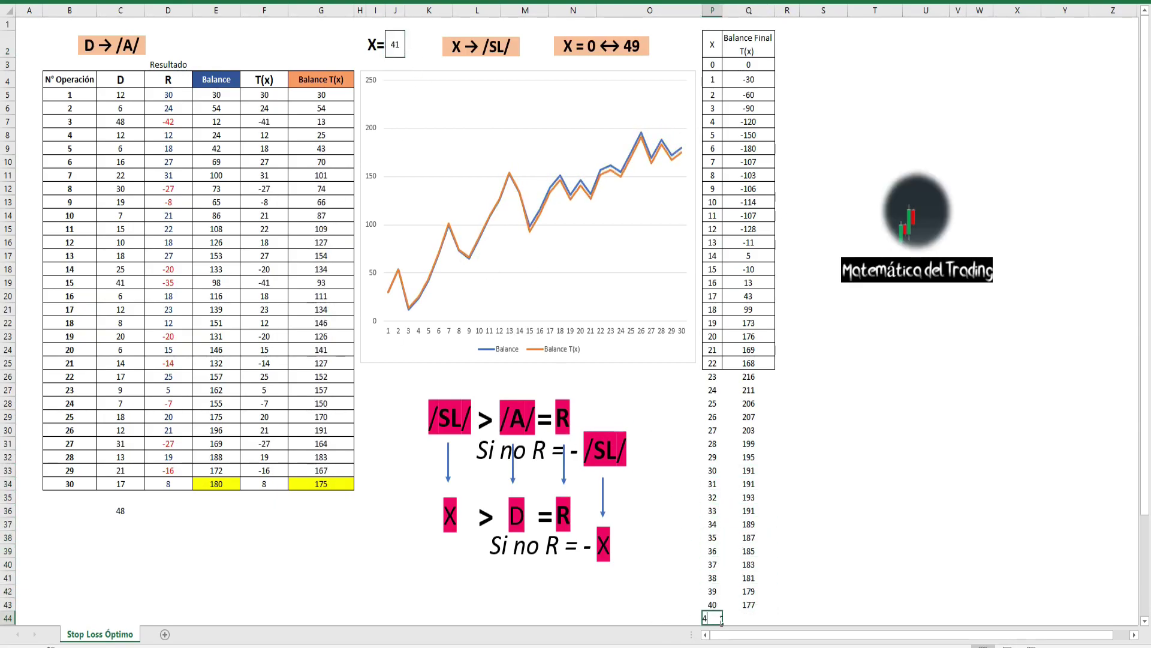
- Run X from 38 to 41 in J2, recording final balances 181, 179, 177 and 175 in rows 41 to 44
text(1)
click(748, 617)
text(175)
key(Return)
- Run X from 42 to 45 in J2, recording final balances 180, 179, 178 and 177 in rows 45 to 48
click(394, 31)
text(42)
key(Return)
scroll(418, 69, down, 2)
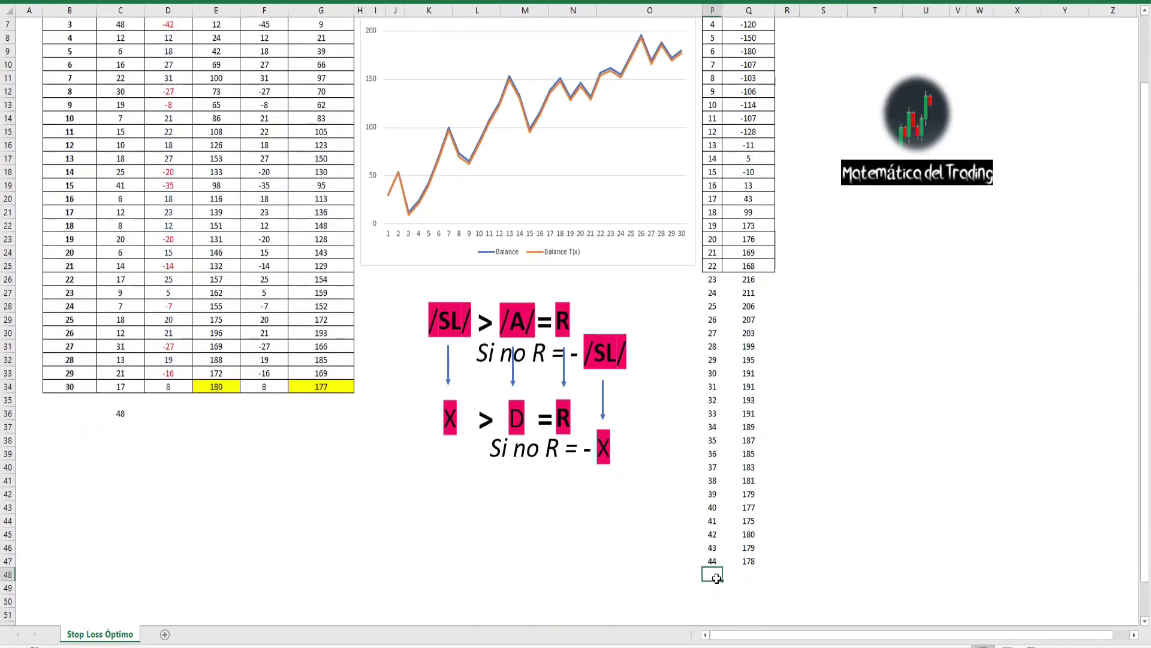
text(45)
click(748, 574)
text(177)
key(Return)
- Run X from 46 to 49 in J2, recording final balances 176, 175, 174 and 180 in rows 49 to 52
scroll(479, 190, up, 2)
click(393, 44)
text(46)
key(Return)
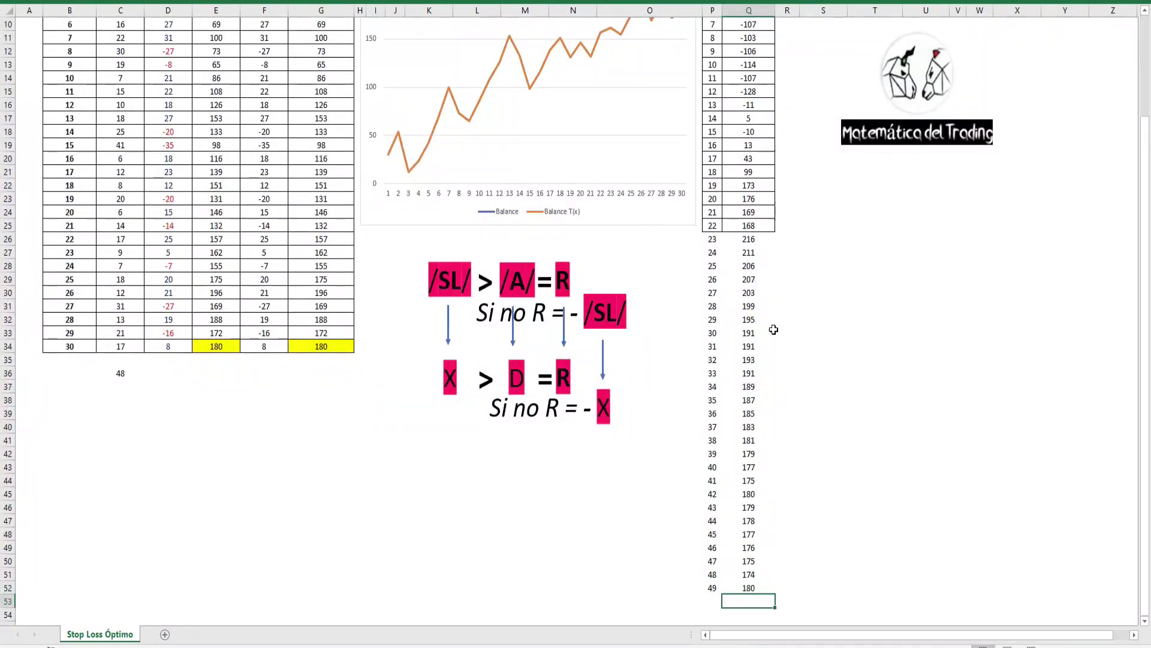
scroll(705, 150, up, 3)
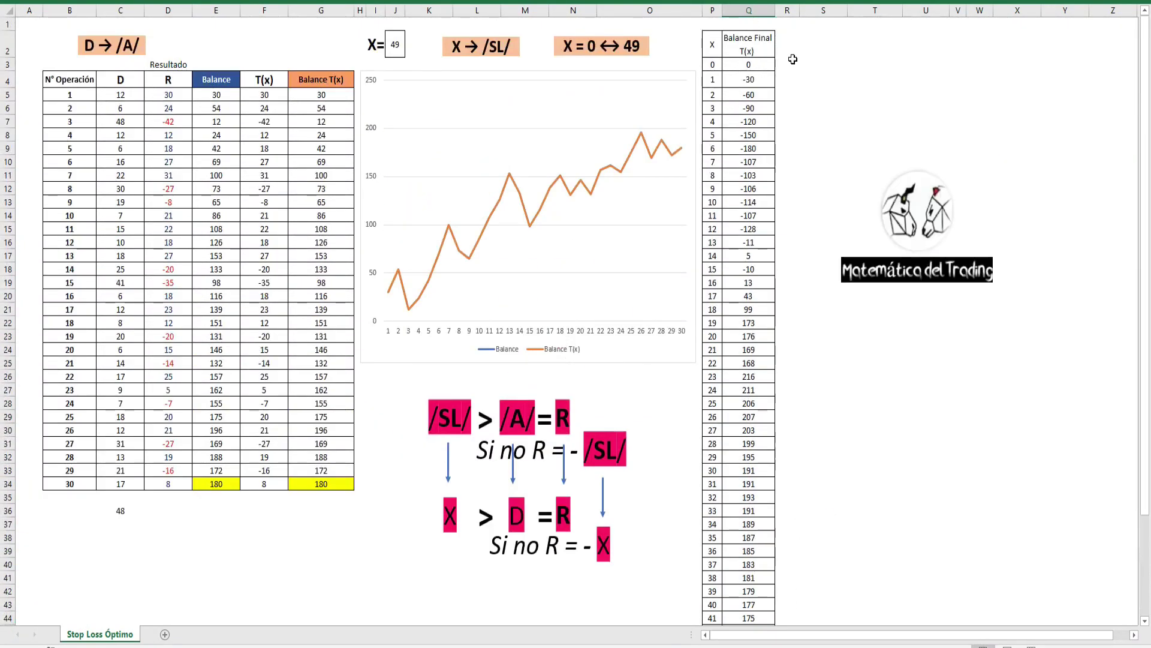
- Highlight the highest final balance in Q26 in yellow and its X value in P26 in orange
click(759, 48)
click(754, 379)
click(754, 379)
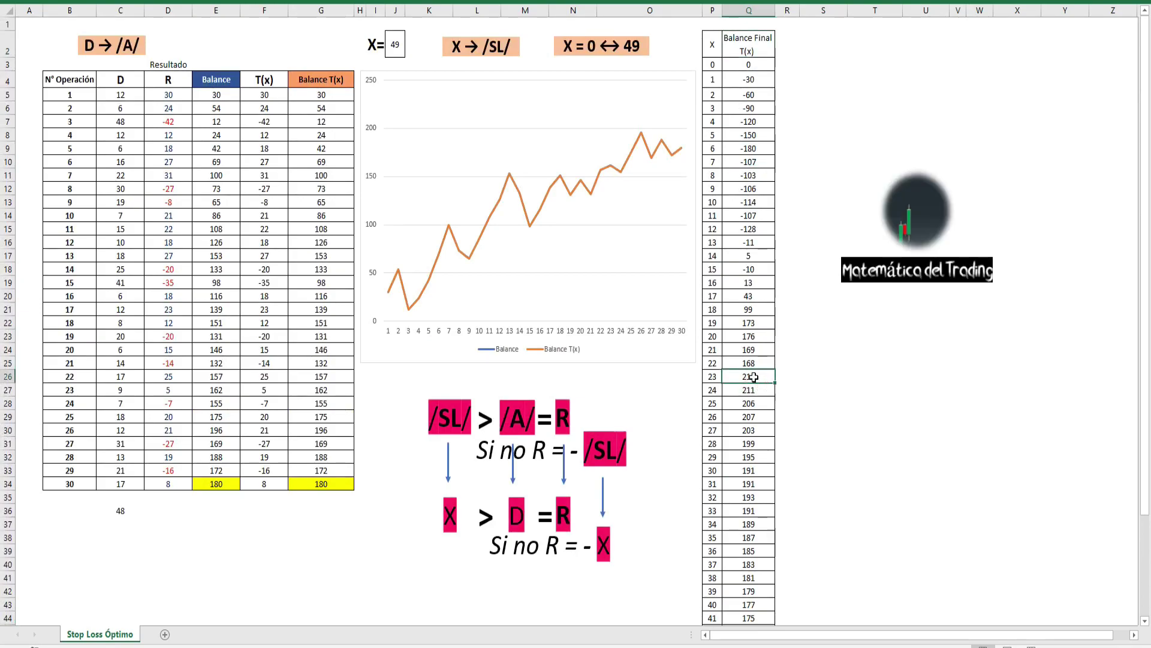
key(F4)
click(718, 380)
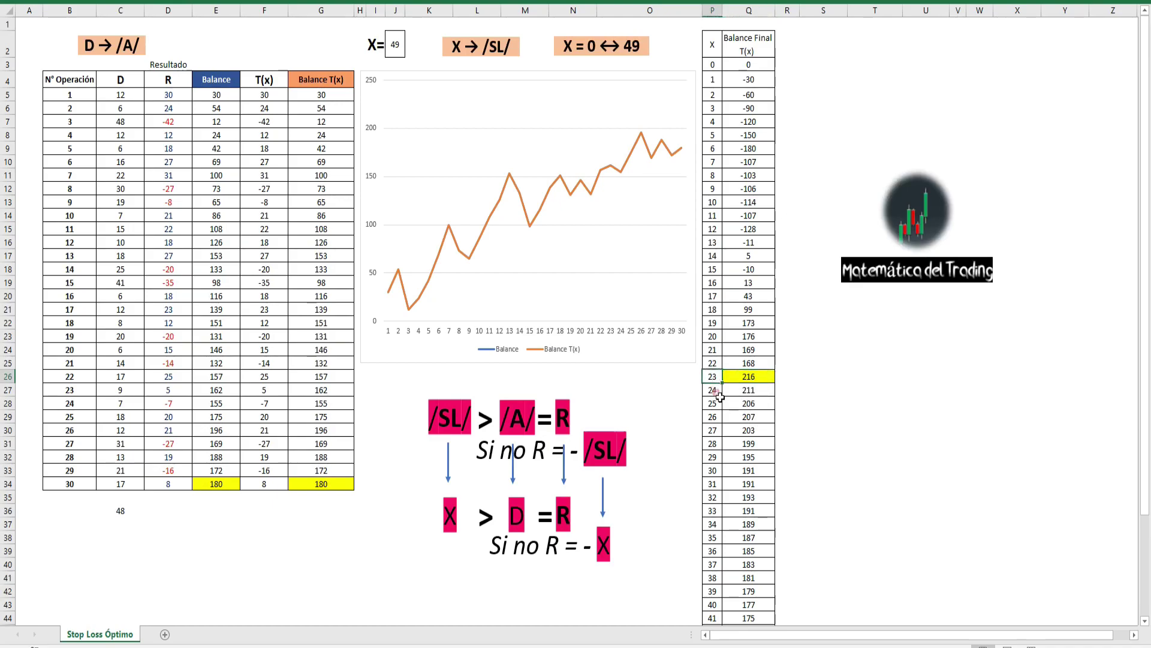
key(F4)
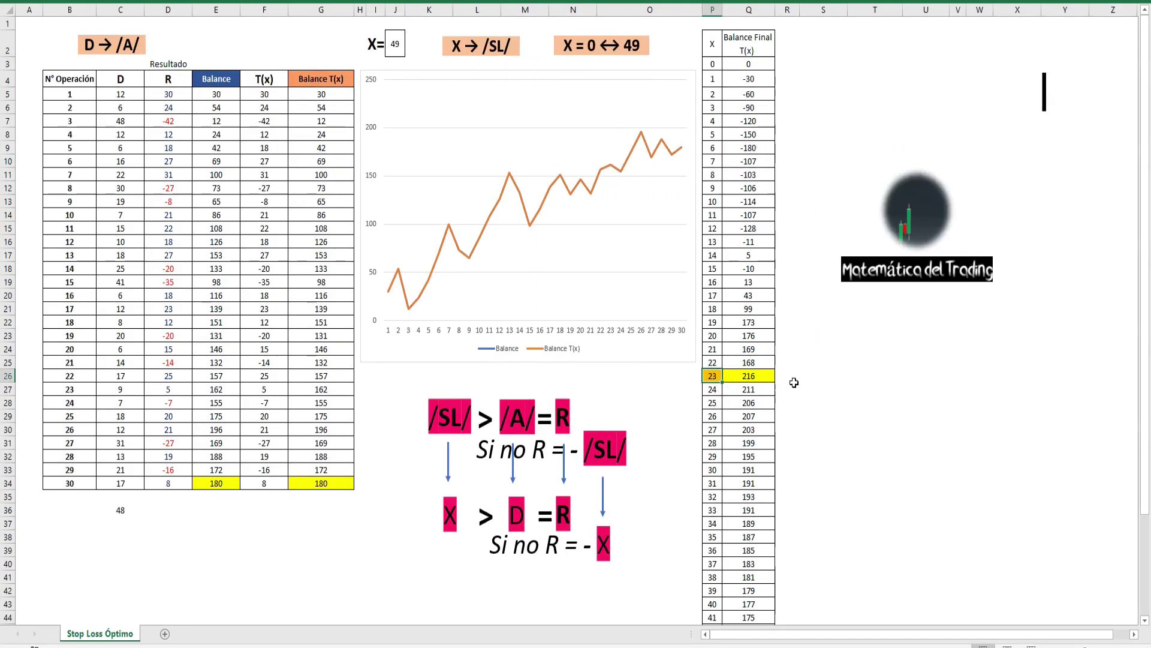
click(766, 377)
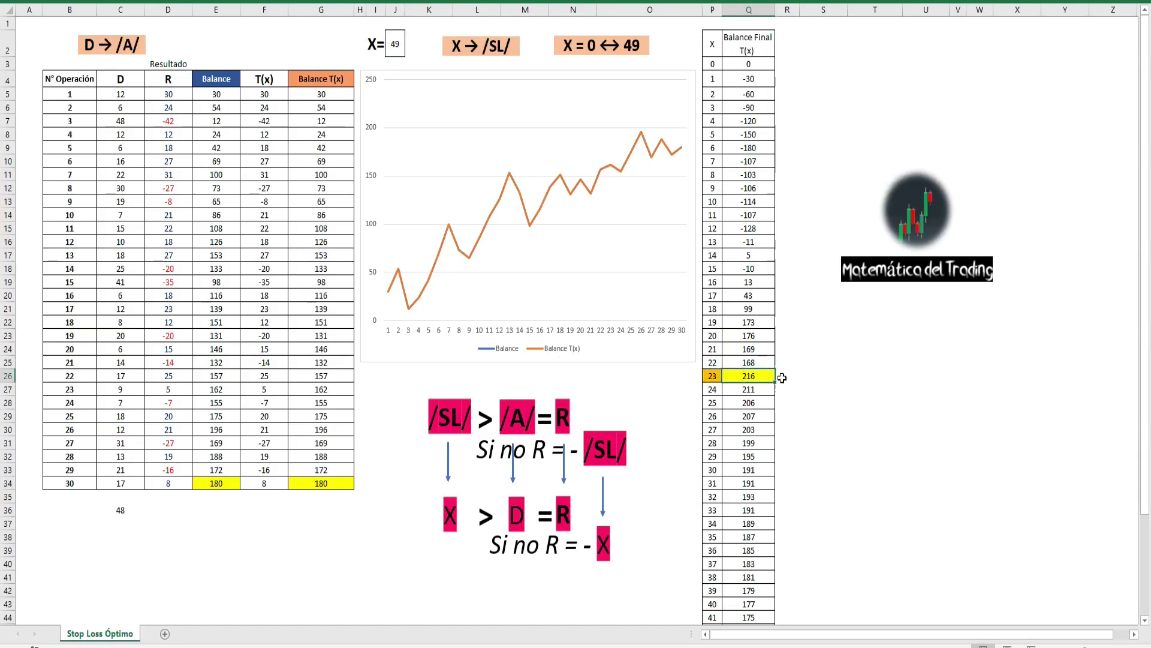
click(715, 375)
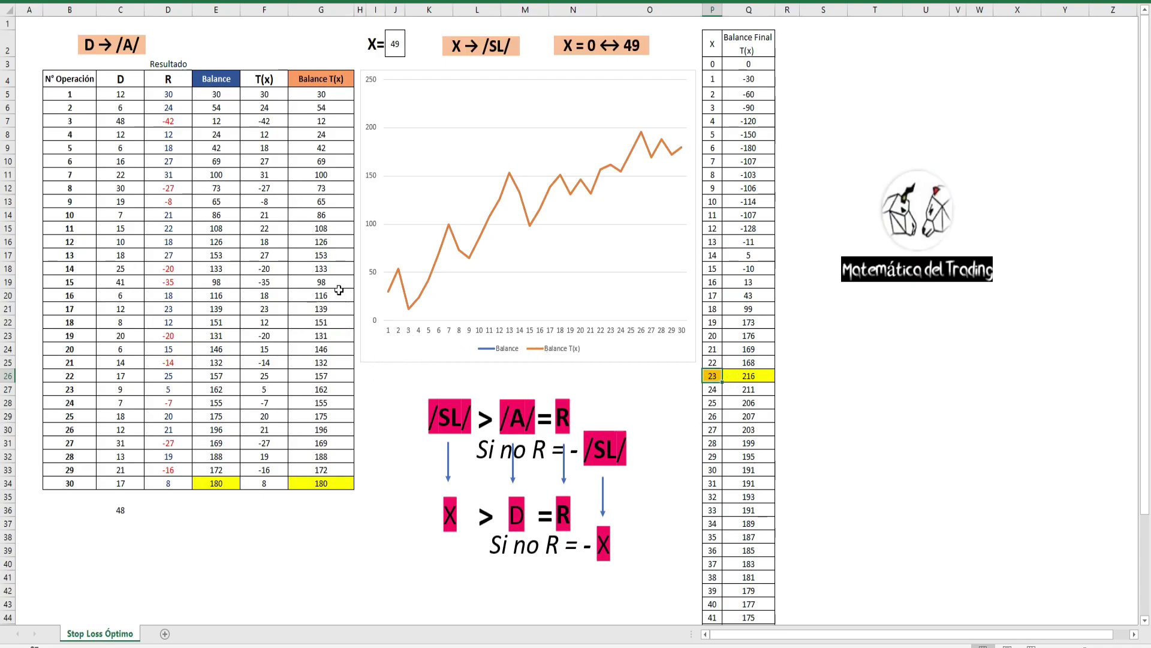
- Set X in J2 to the optimal stop loss of 23 and recalculate the operations table
click(68, 99)
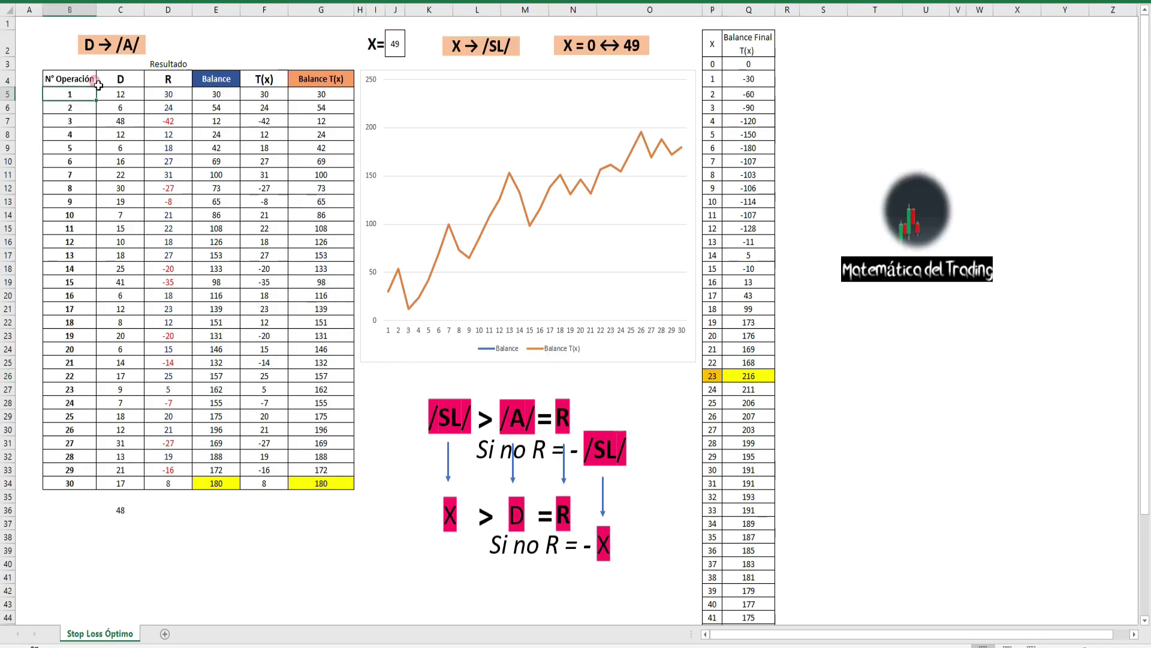
click(120, 99)
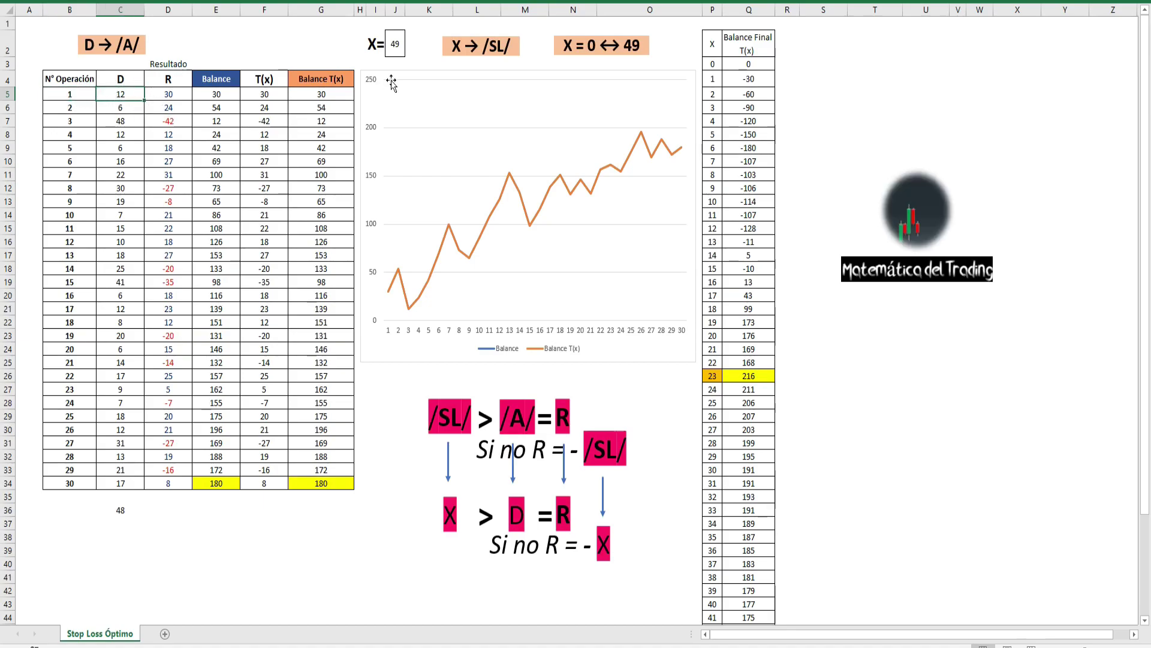
click(394, 49)
text(23)
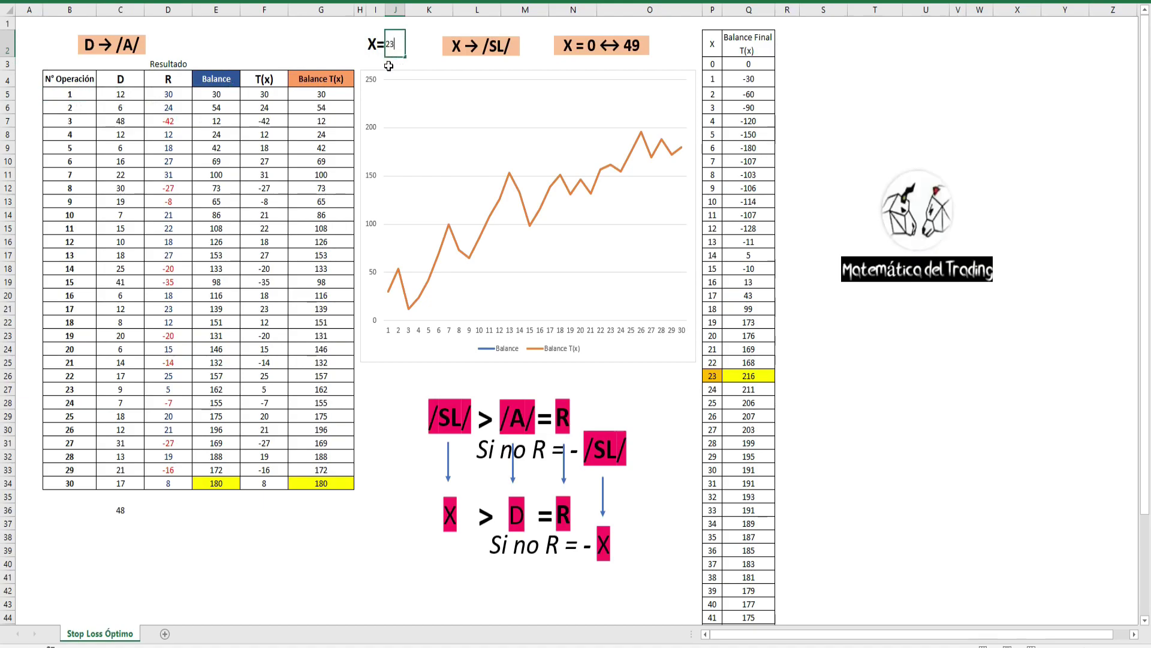
key(Return)
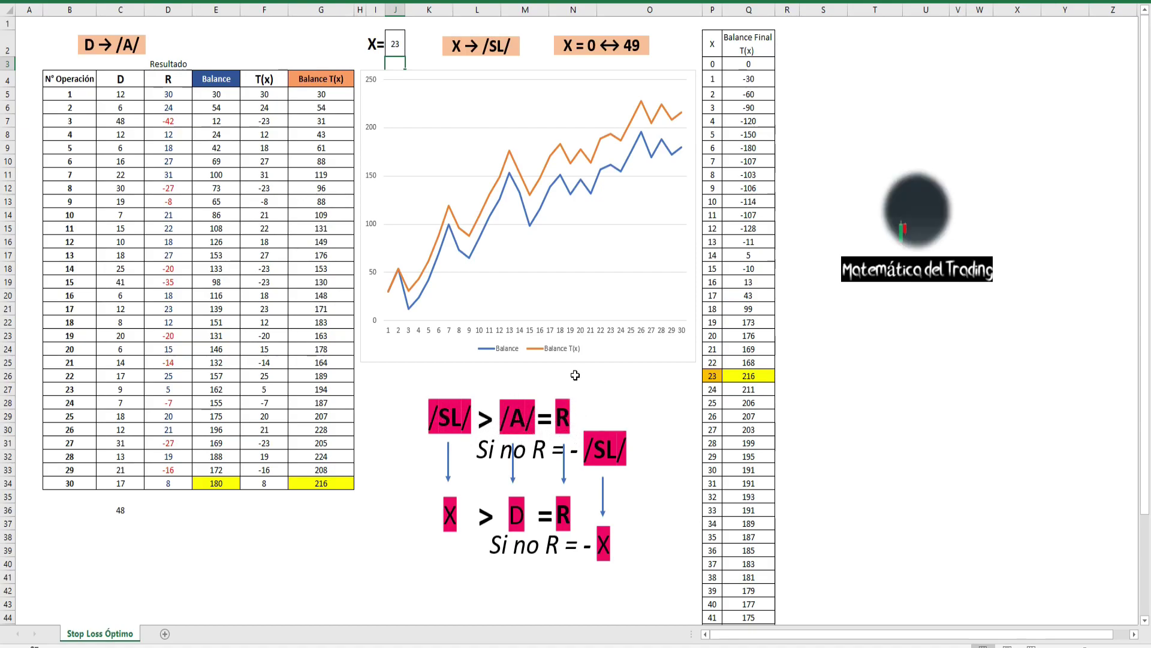
- Compare X in J2 with D for operations 1 and 2 and check their R and T(x) values
click(170, 96)
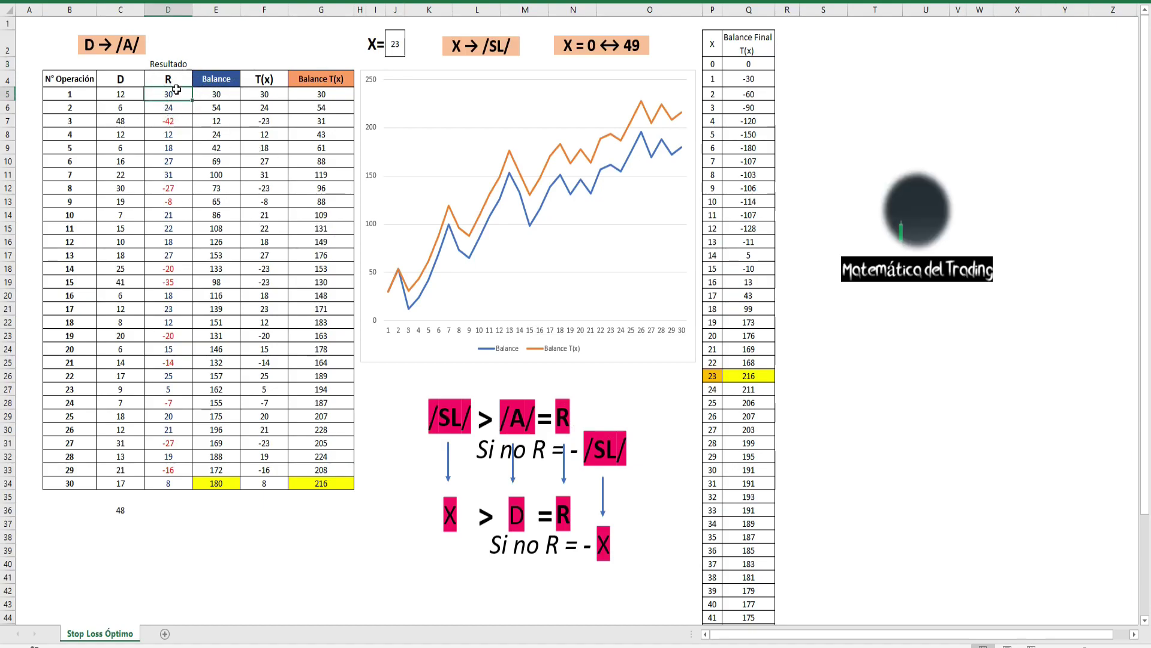
click(273, 97)
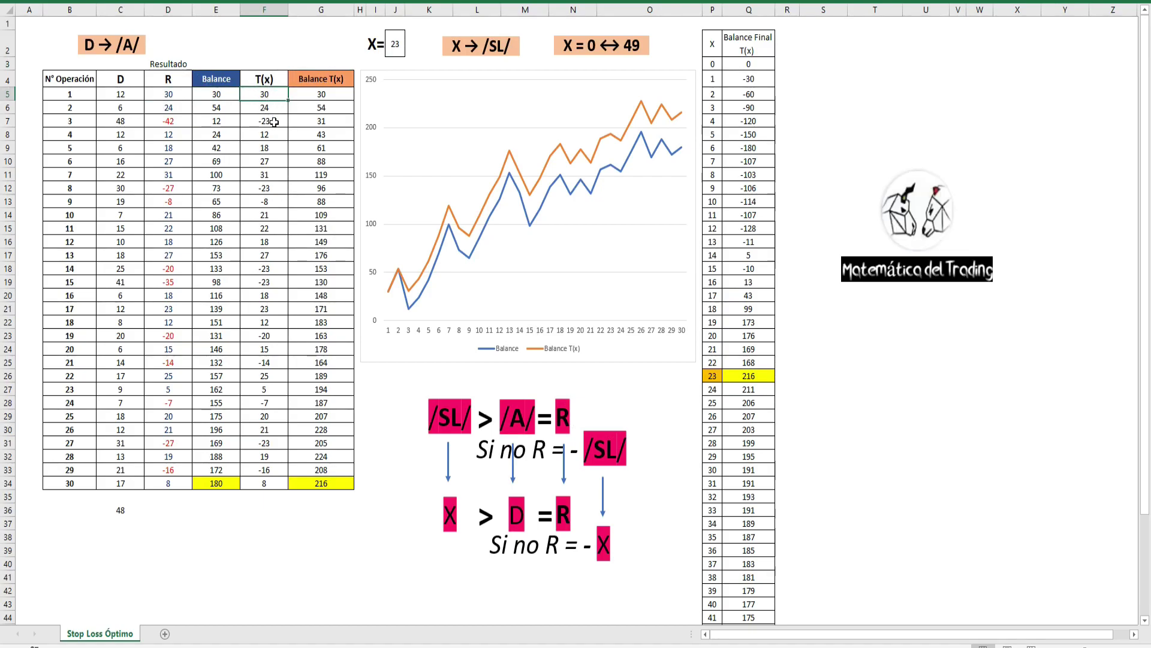
click(80, 113)
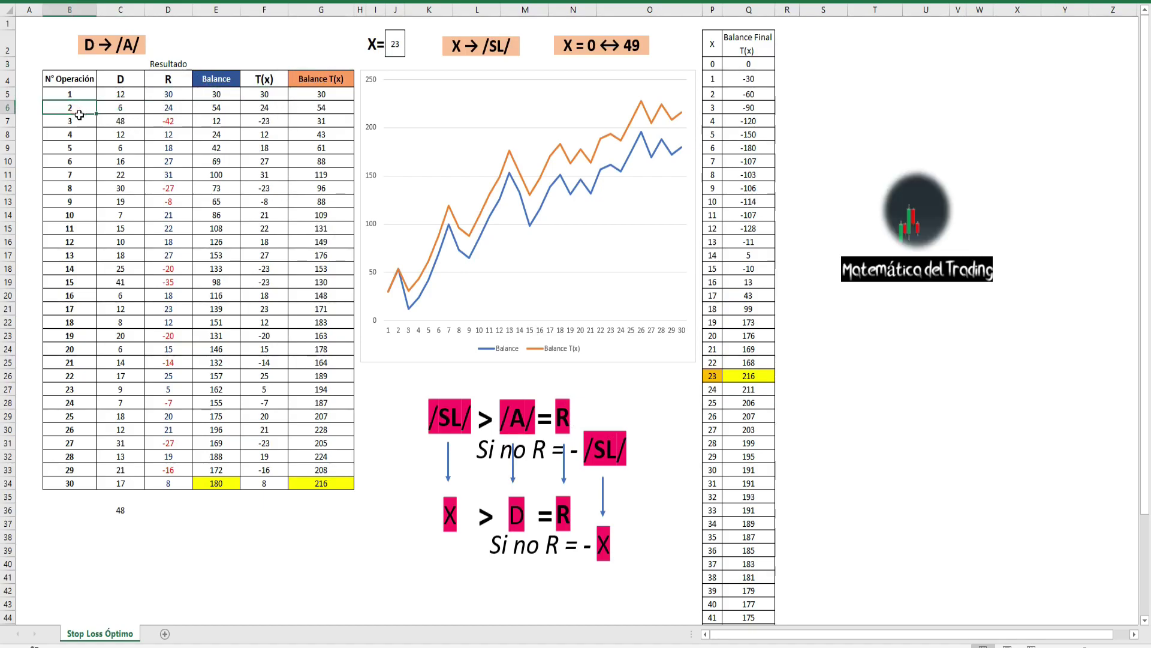
click(395, 49)
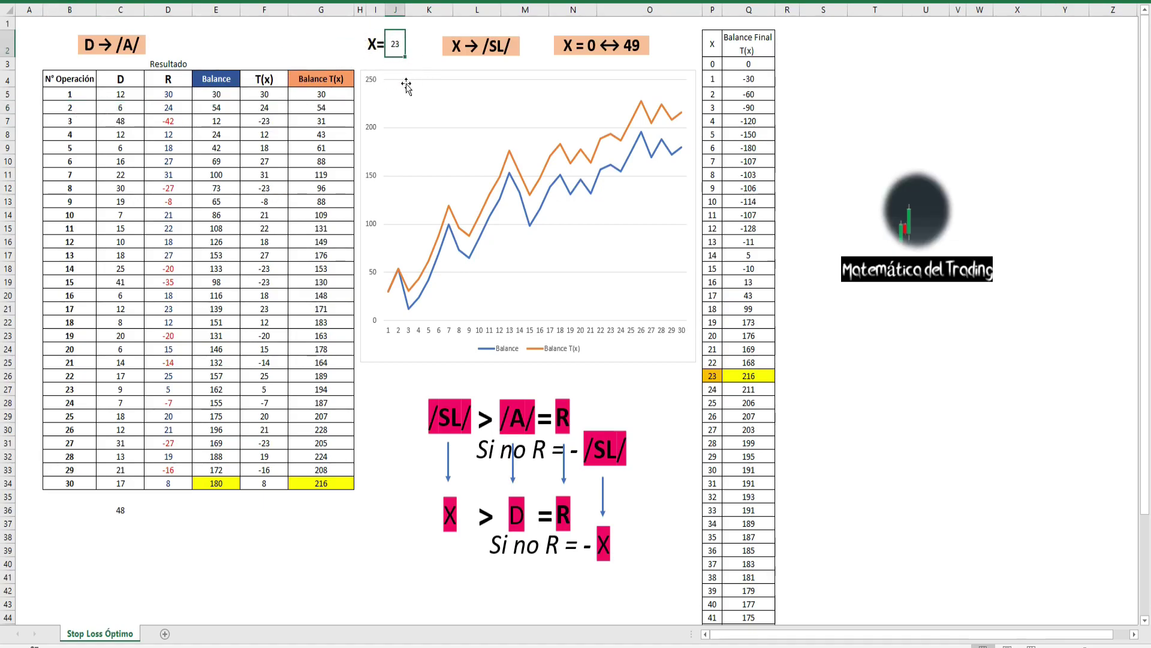
click(135, 110)
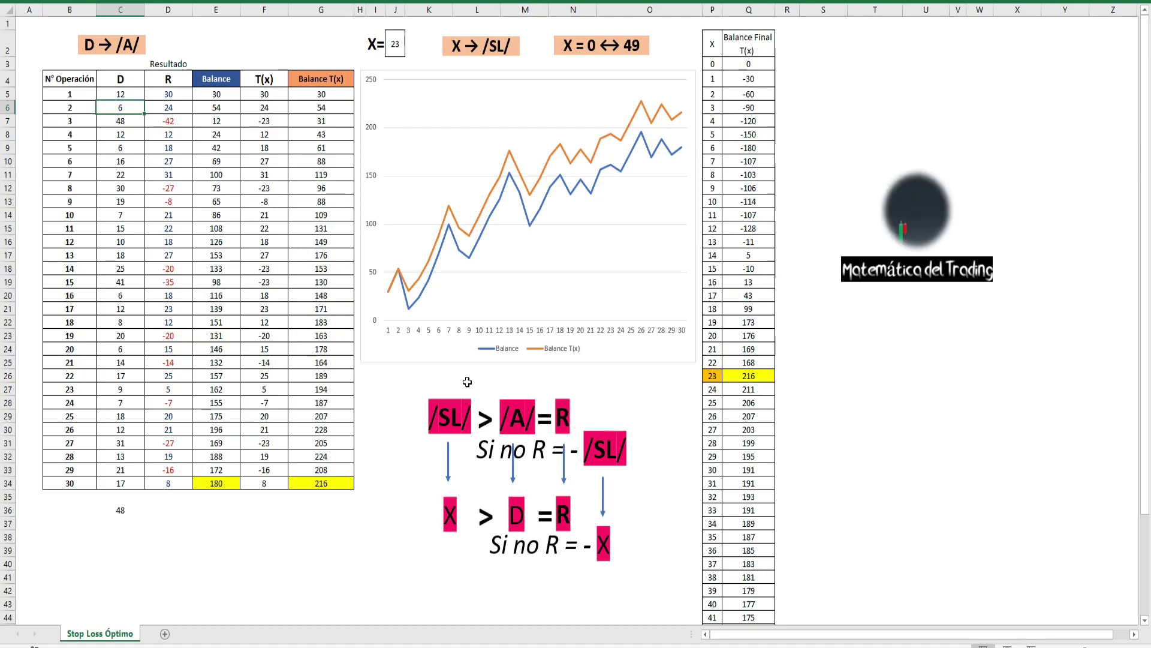
click(179, 110)
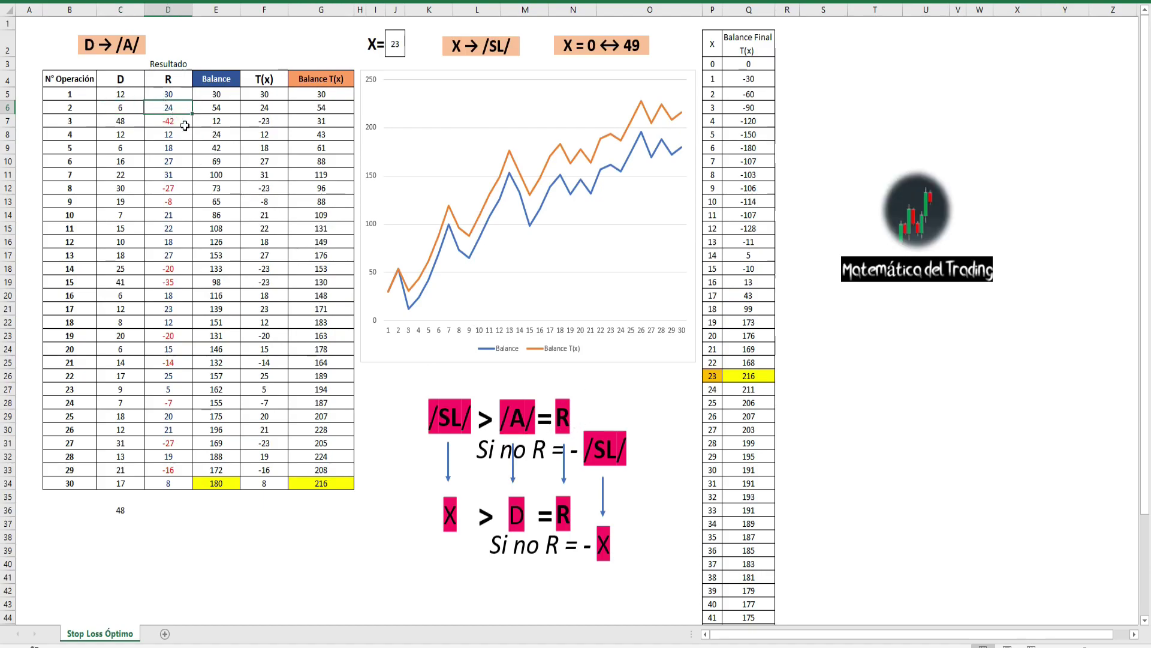
click(265, 108)
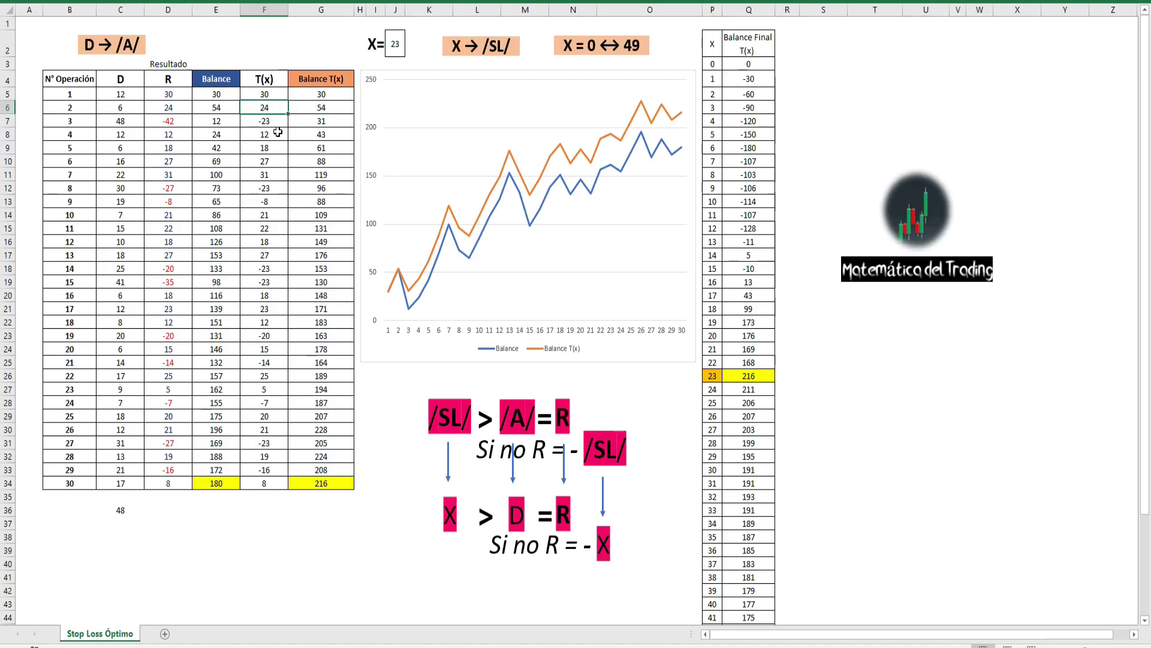
- Compare X in J2 with D for operation 3 and check its R against its T(x) in row 7
click(67, 123)
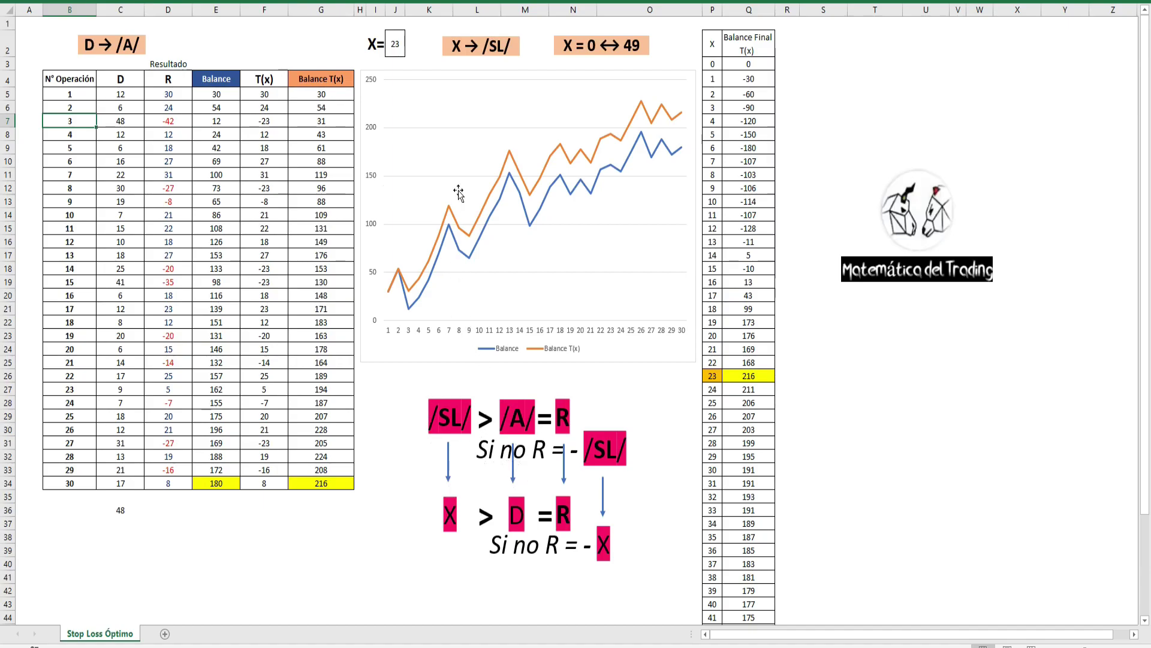
click(396, 45)
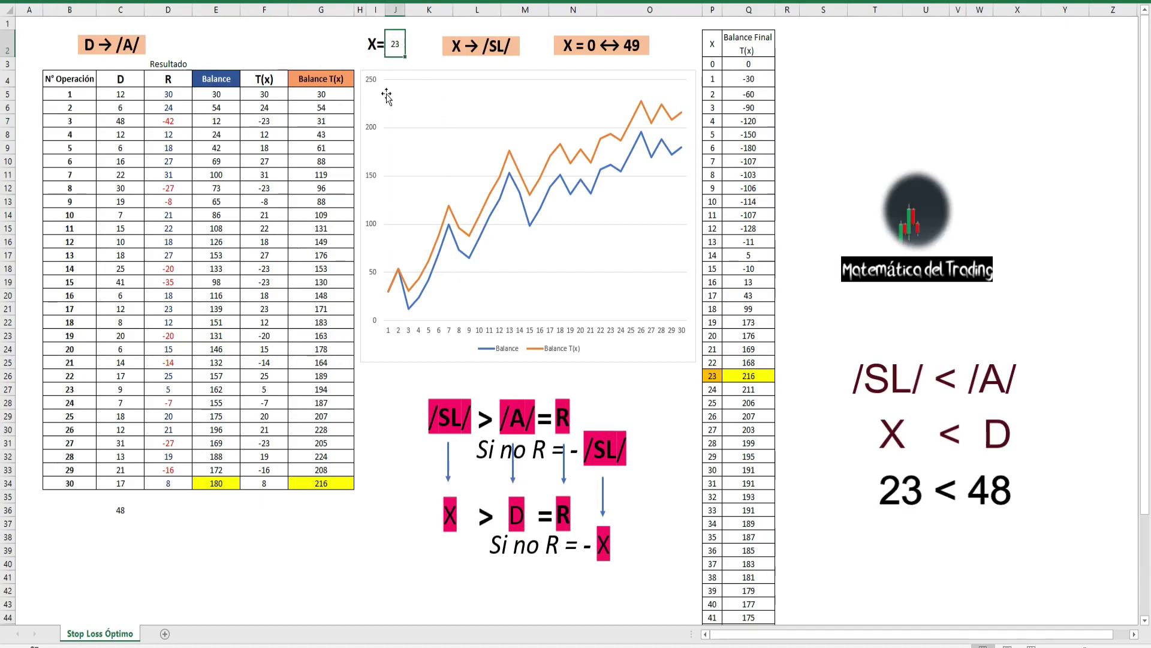
click(121, 124)
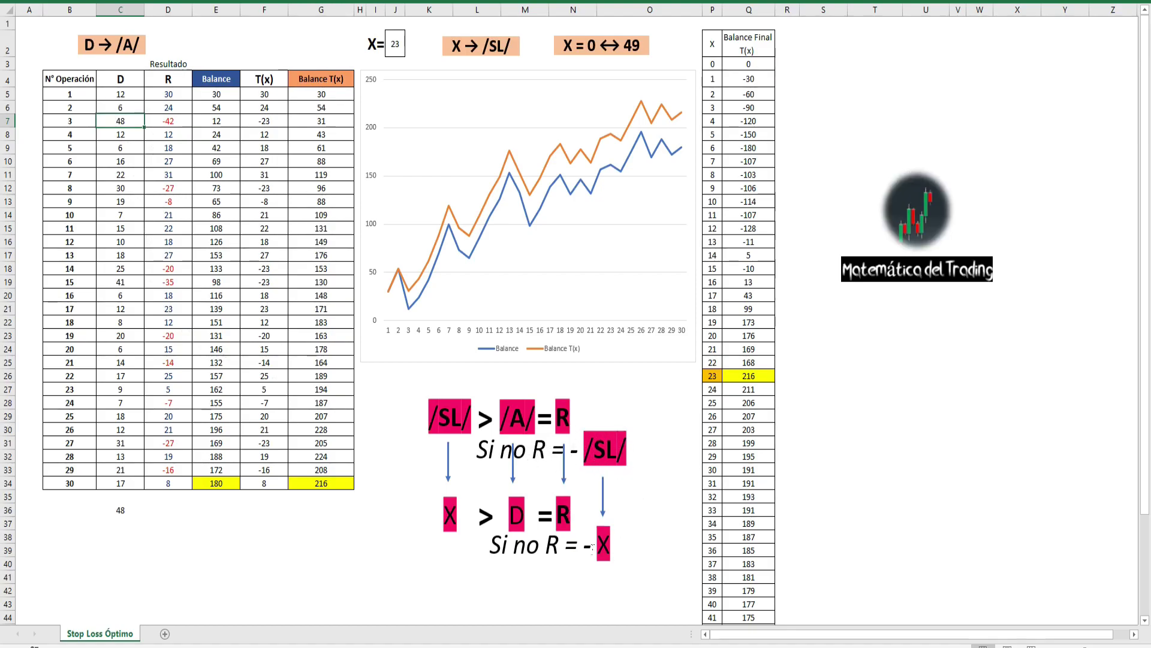
click(403, 45)
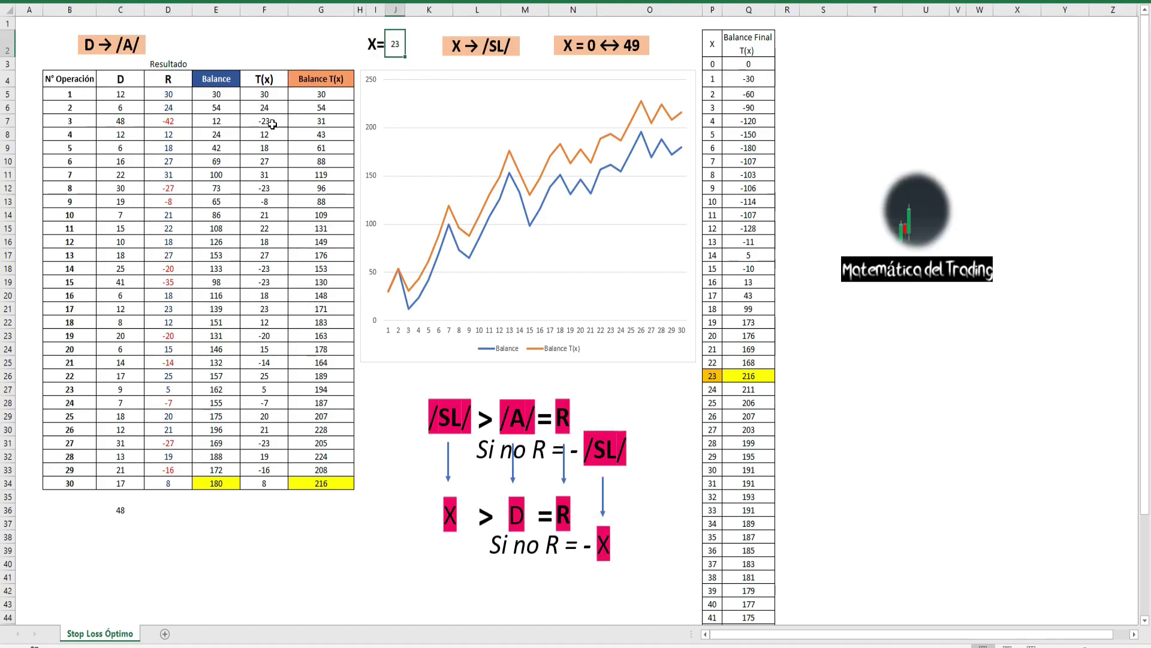
click(7, 121)
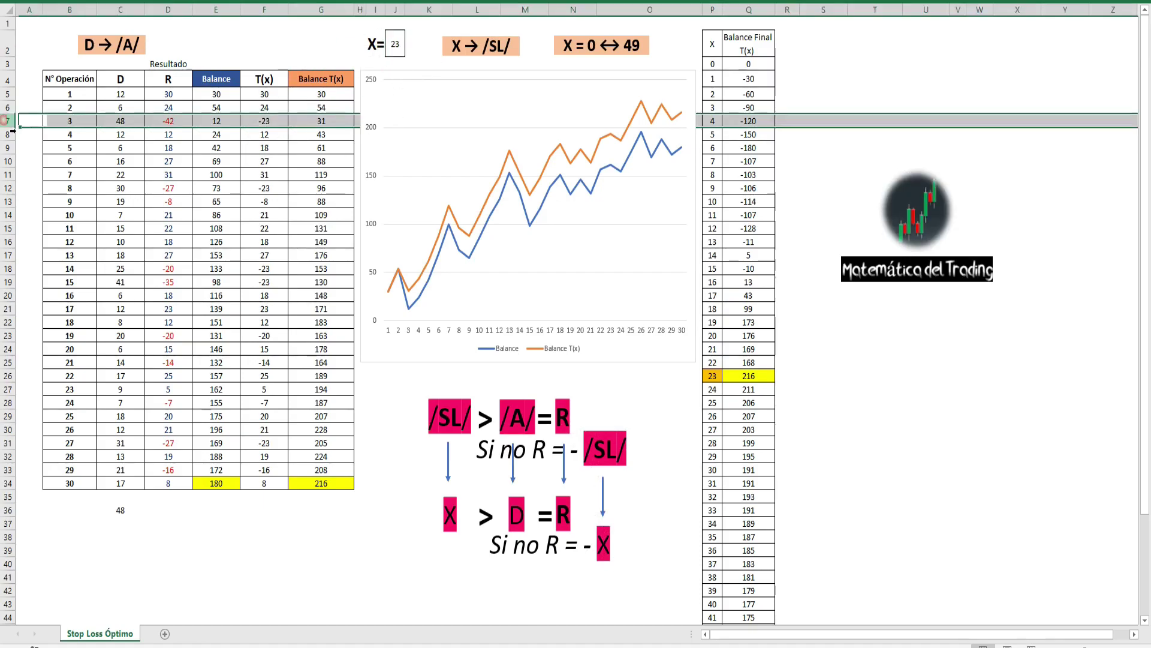
click(166, 123)
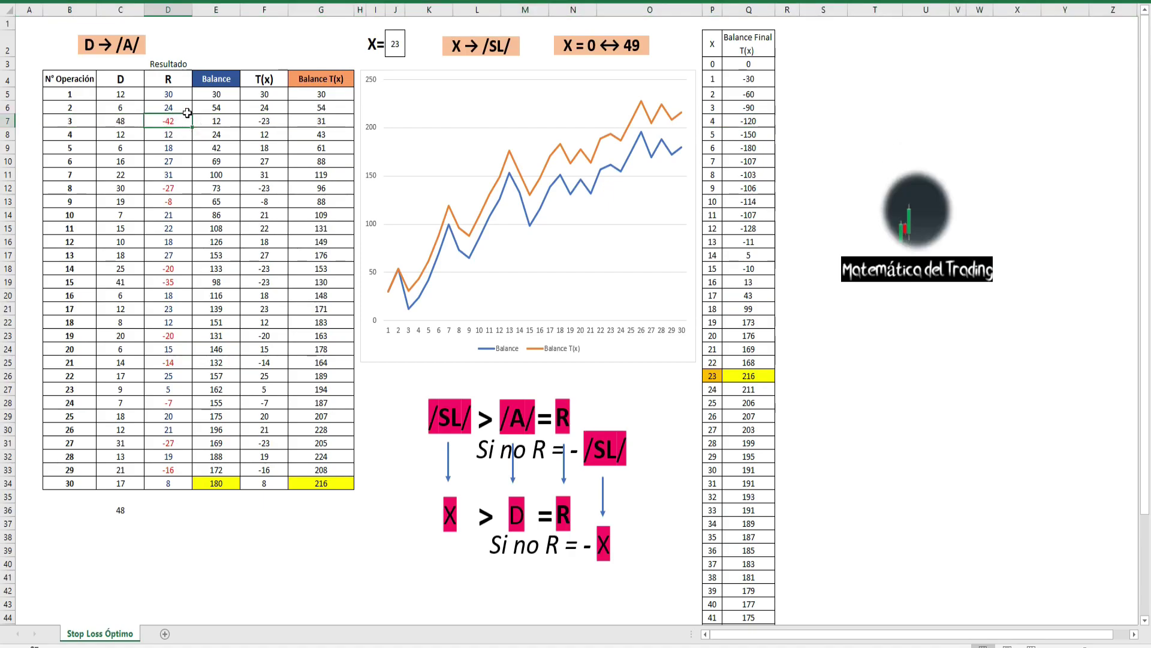
click(284, 125)
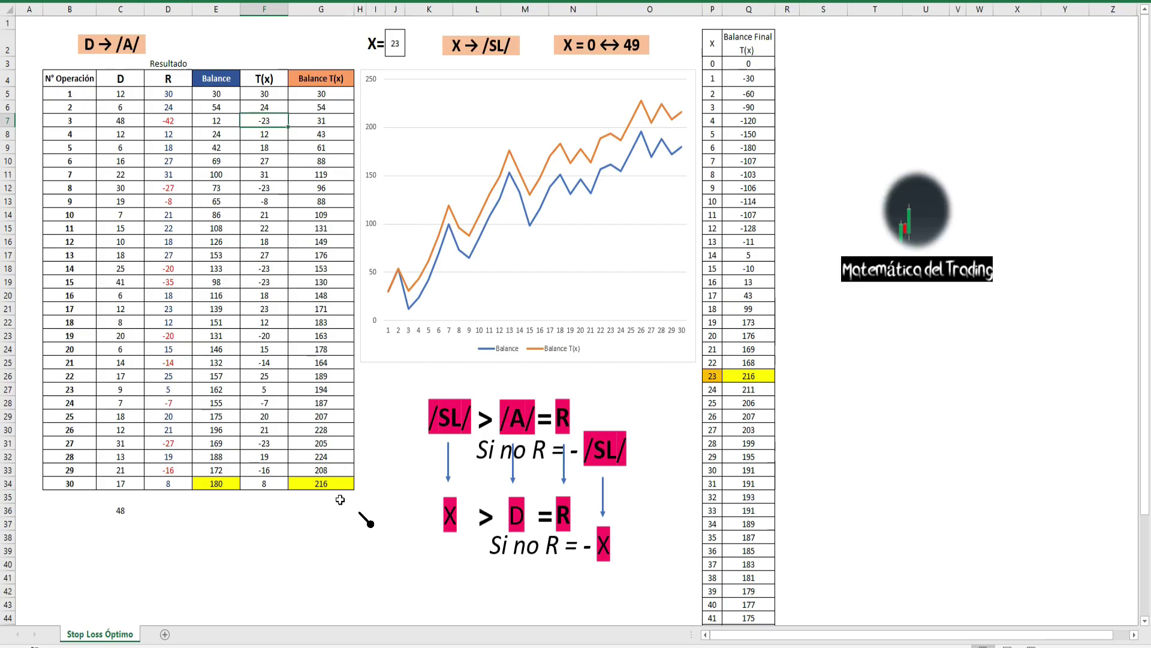
- Check the final Balance T(x) in G34 and open the Ejercicio sheet with the practice exercise
click(327, 485)
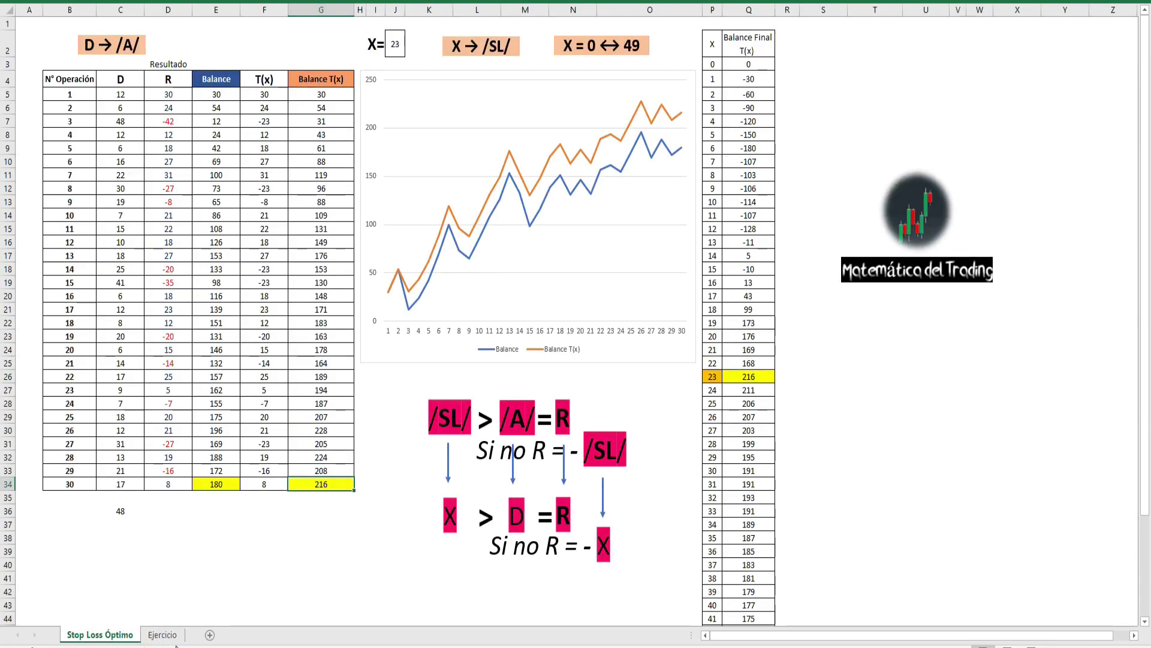
click(167, 635)
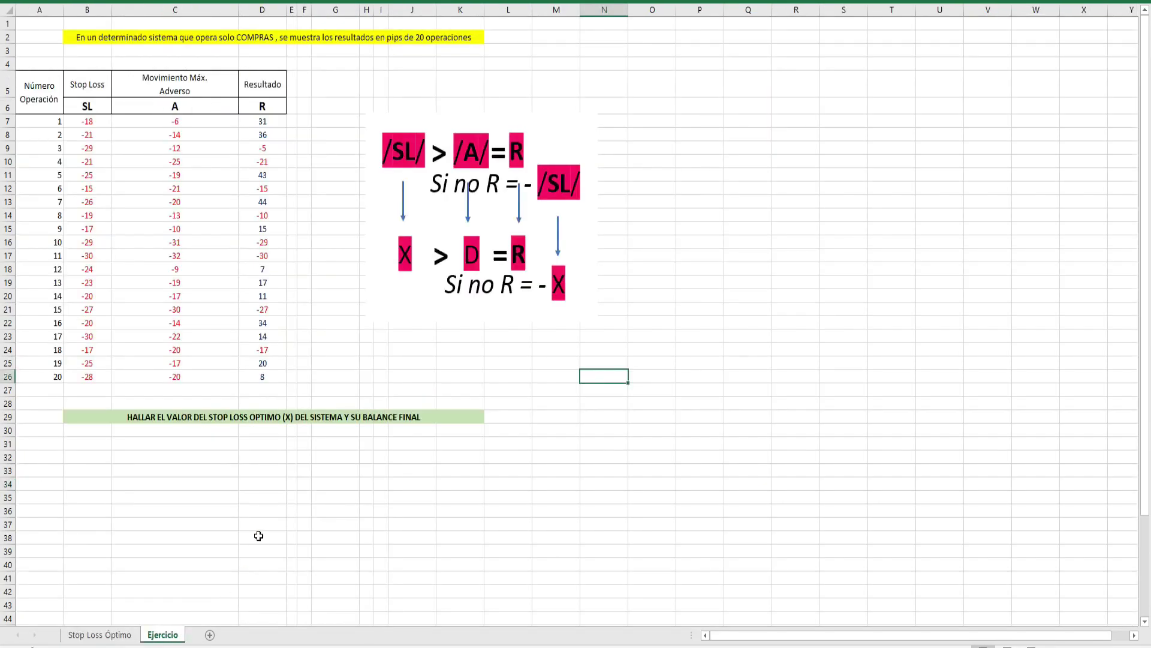